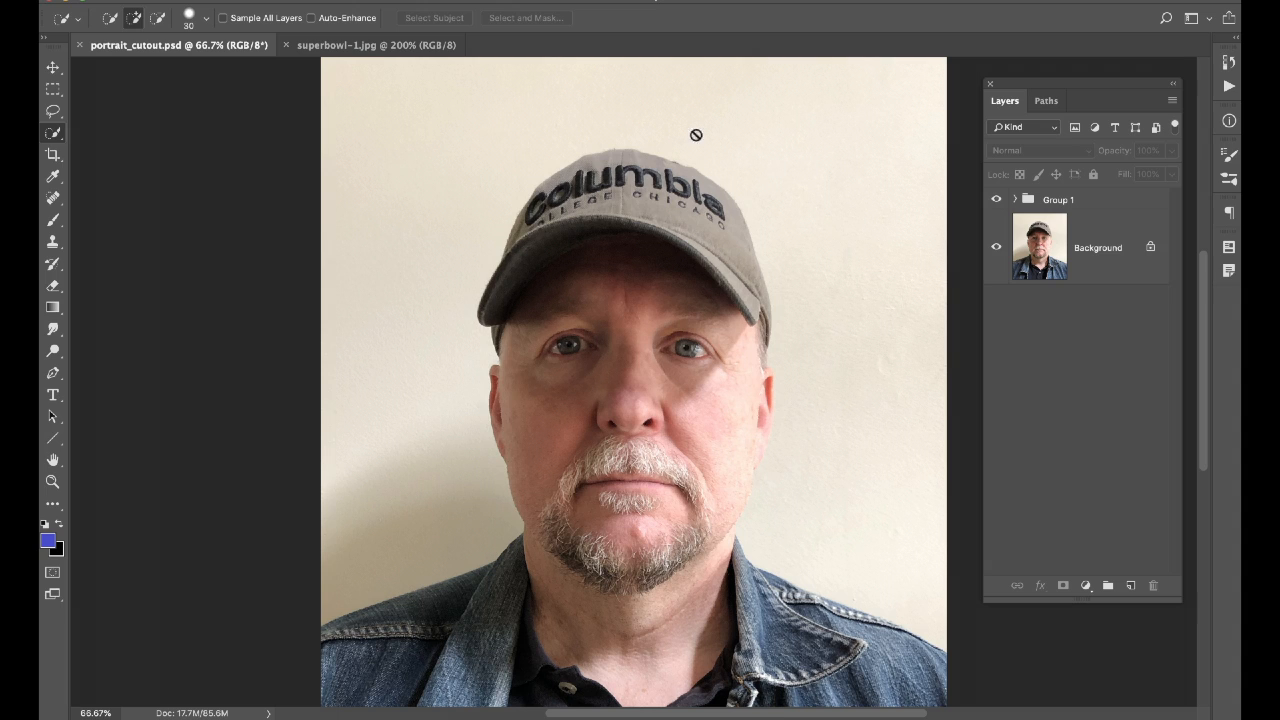
# Keep the Quick Selection Tool active and make the portrait's Background layer the working layer.
pyautogui.rightClick(54, 136)
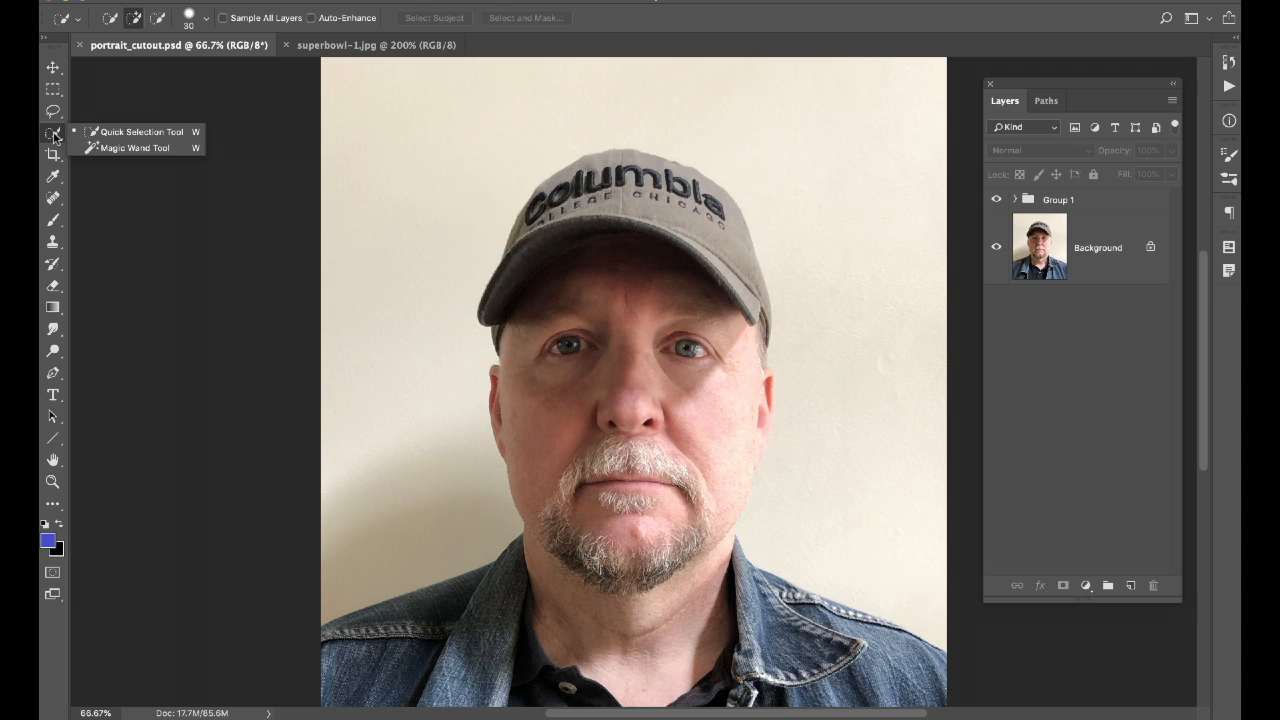
pyautogui.click(124, 134)
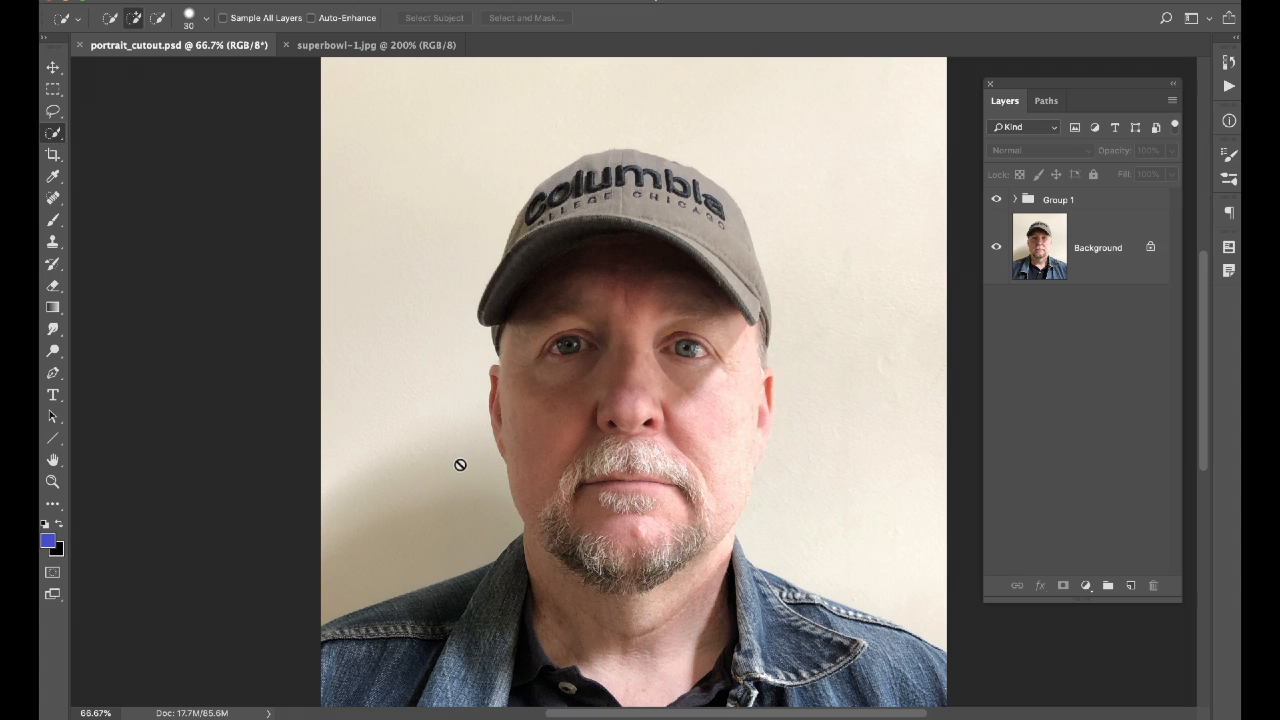
pyautogui.click(1105, 259)
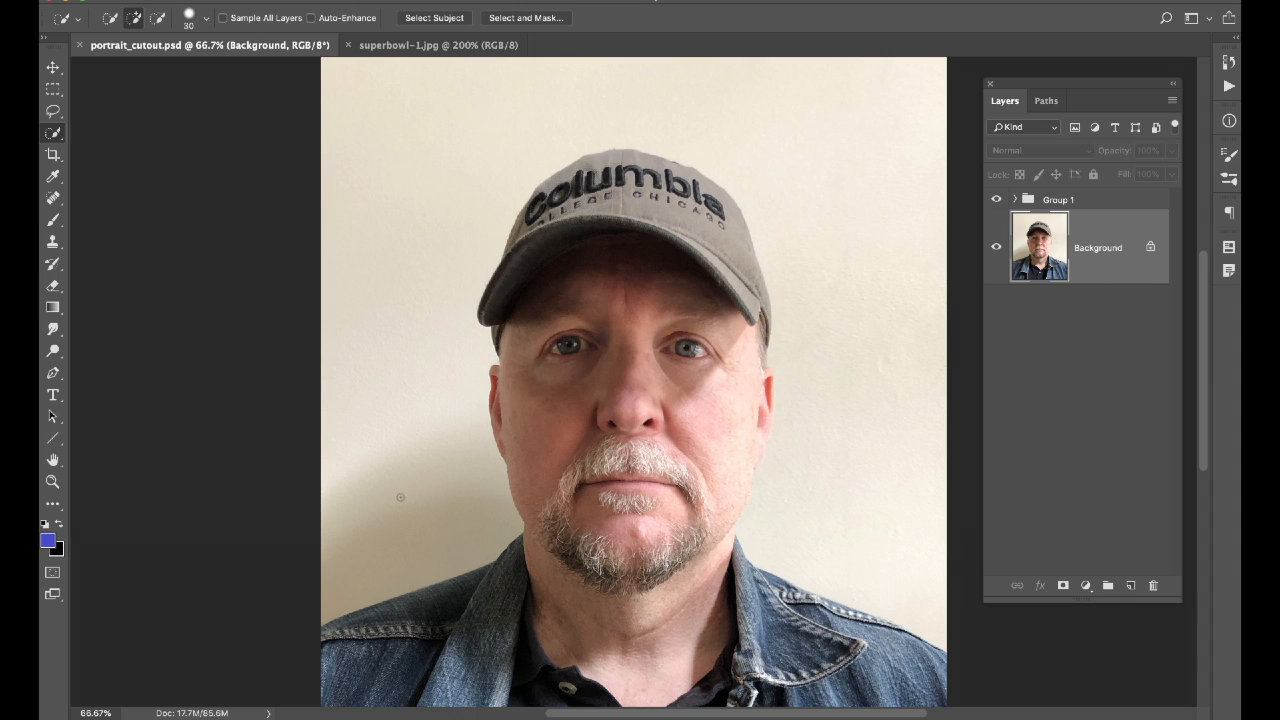
# Quick-select the wall left of the man, above the cap and down the right side.
pyautogui.moveTo(400, 509); pyautogui.dragTo(434, 349)
pyautogui.moveTo(451, 273); pyautogui.dragTo(468, 225)
pyautogui.moveTo(652, 114)
pyautogui.mouseDown()
pyautogui.moveTo(744, 145)
pyautogui.moveTo(819, 193)
pyautogui.mouseUp()
pyautogui.moveTo(846, 284); pyautogui.dragTo(852, 373)
pyautogui.press('alt')
# Zoom to 300% on the cheek and trim the selection edge off the ear lobe.
pyautogui.press('super+equal')
pyautogui.press('super+equal')
pyautogui.press('super+equal')
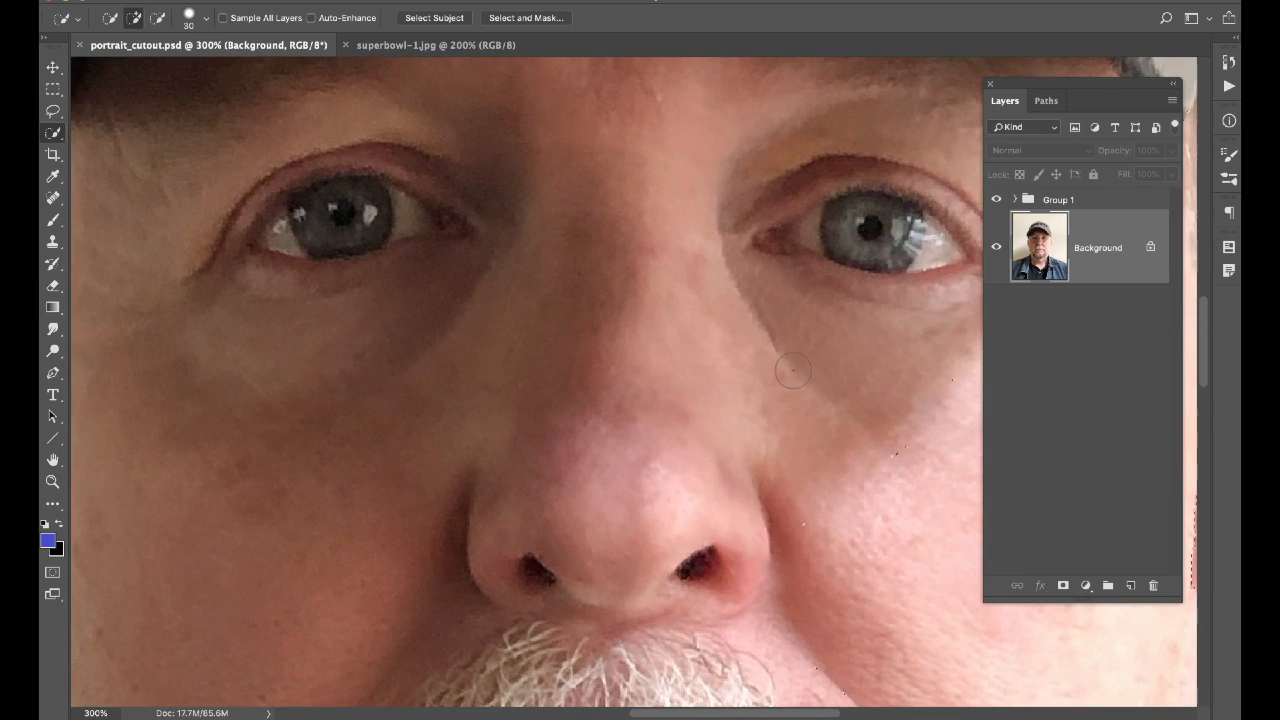
pyautogui.moveTo(715, 373)
pyautogui.mouseDown()
pyautogui.moveTo(206, 294)
pyautogui.moveTo(220, 185)
pyautogui.mouseUp()
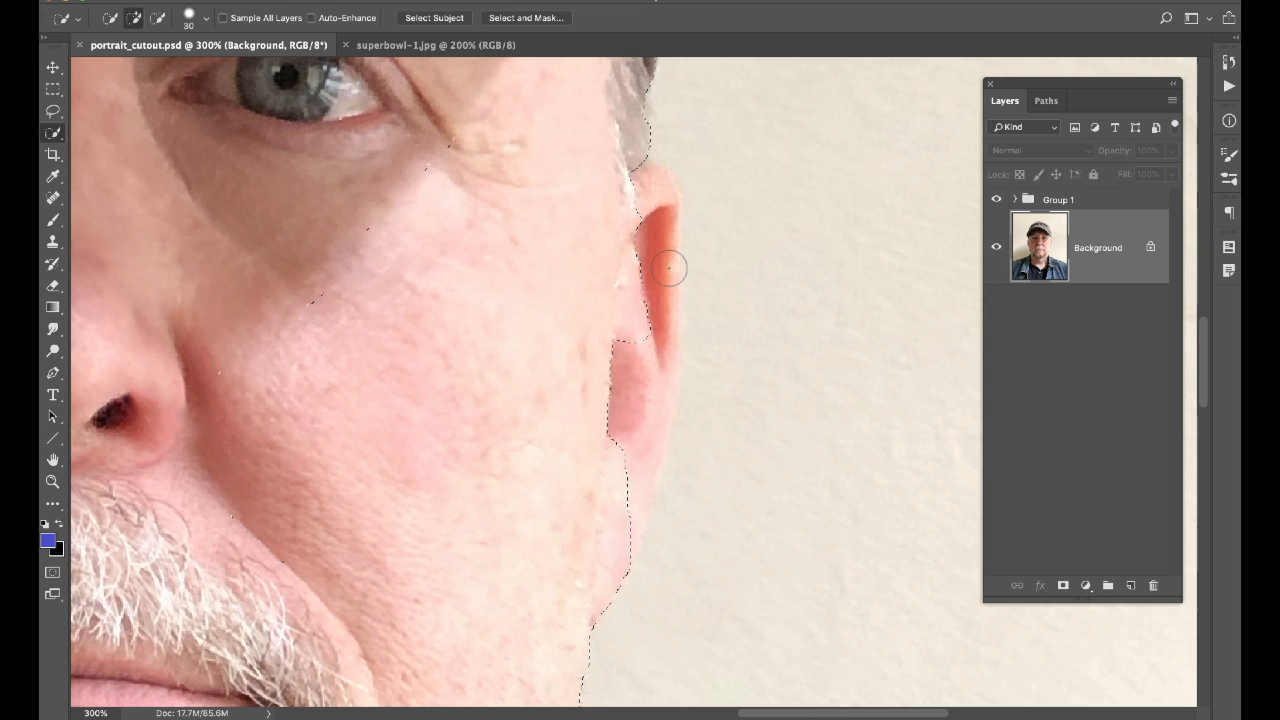
pyautogui.press('alt')
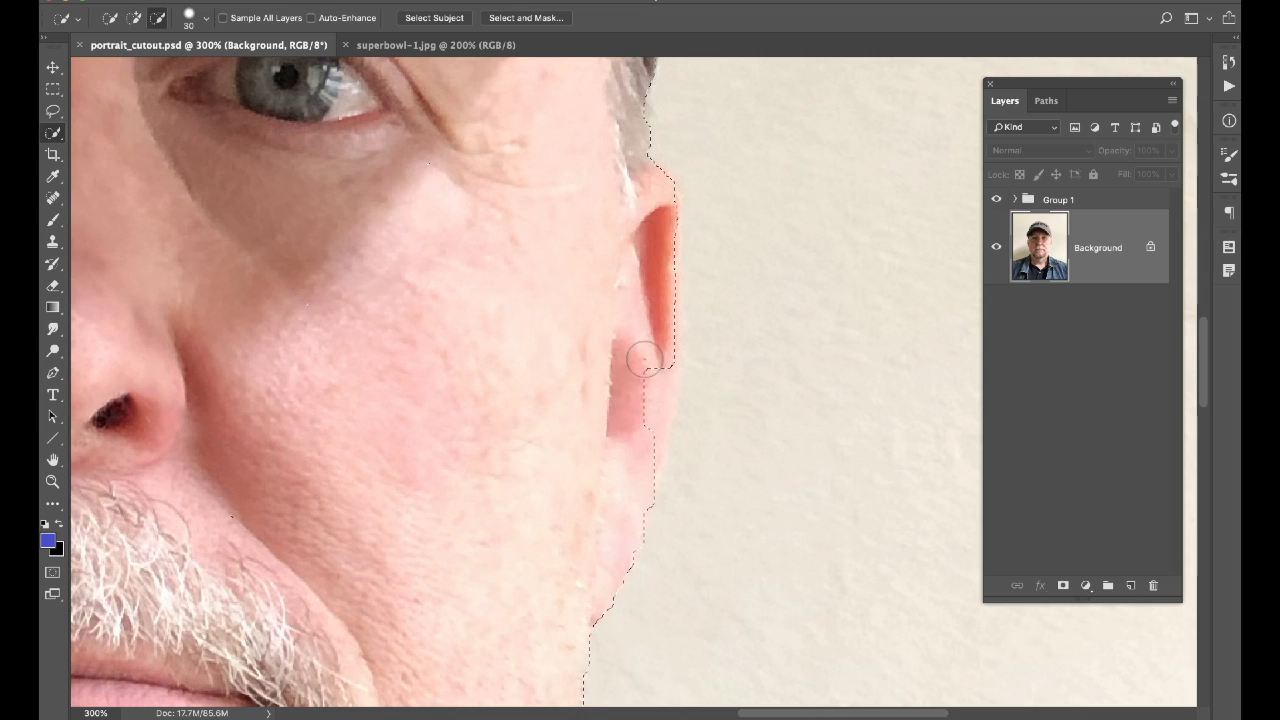
pyautogui.moveTo(644, 408); pyautogui.dragTo(618, 487)
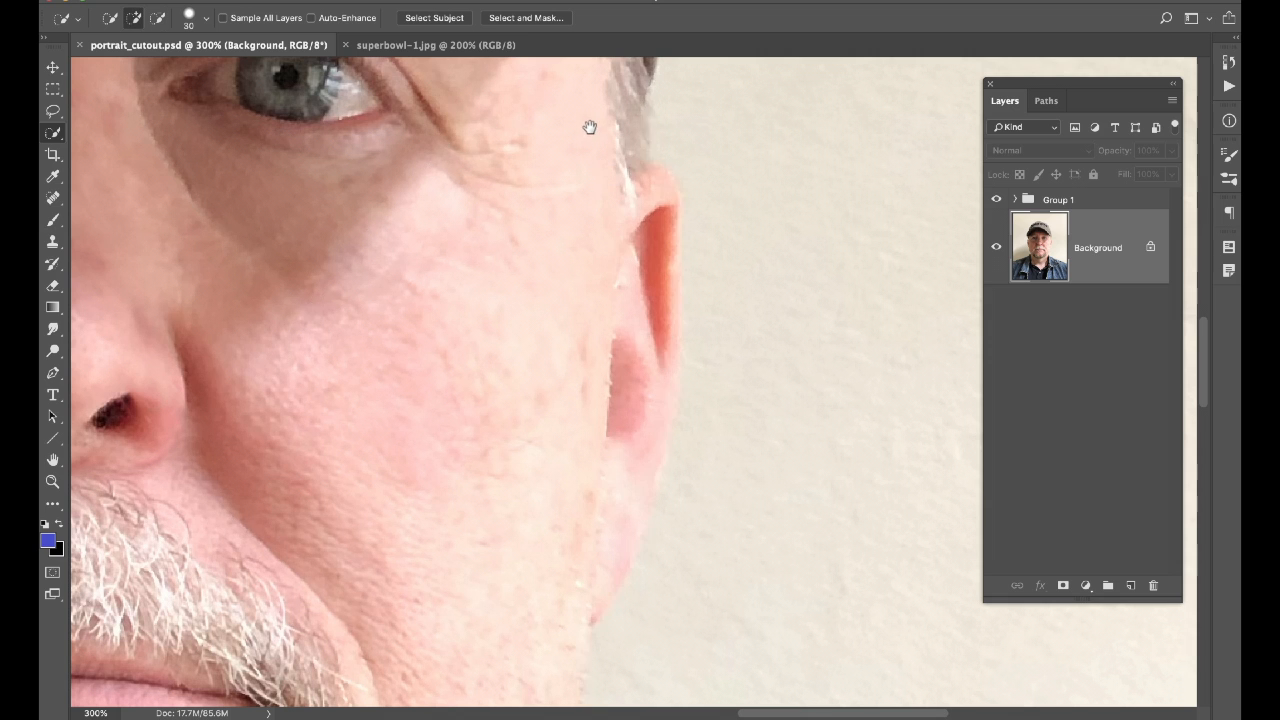
# Pull the selection edge onto the cap's outer edge and side, then zoom back out.
pyautogui.moveTo(590, 127)
pyautogui.mouseDown()
pyautogui.moveTo(566, 491)
pyautogui.moveTo(580, 574)
pyautogui.mouseUp()
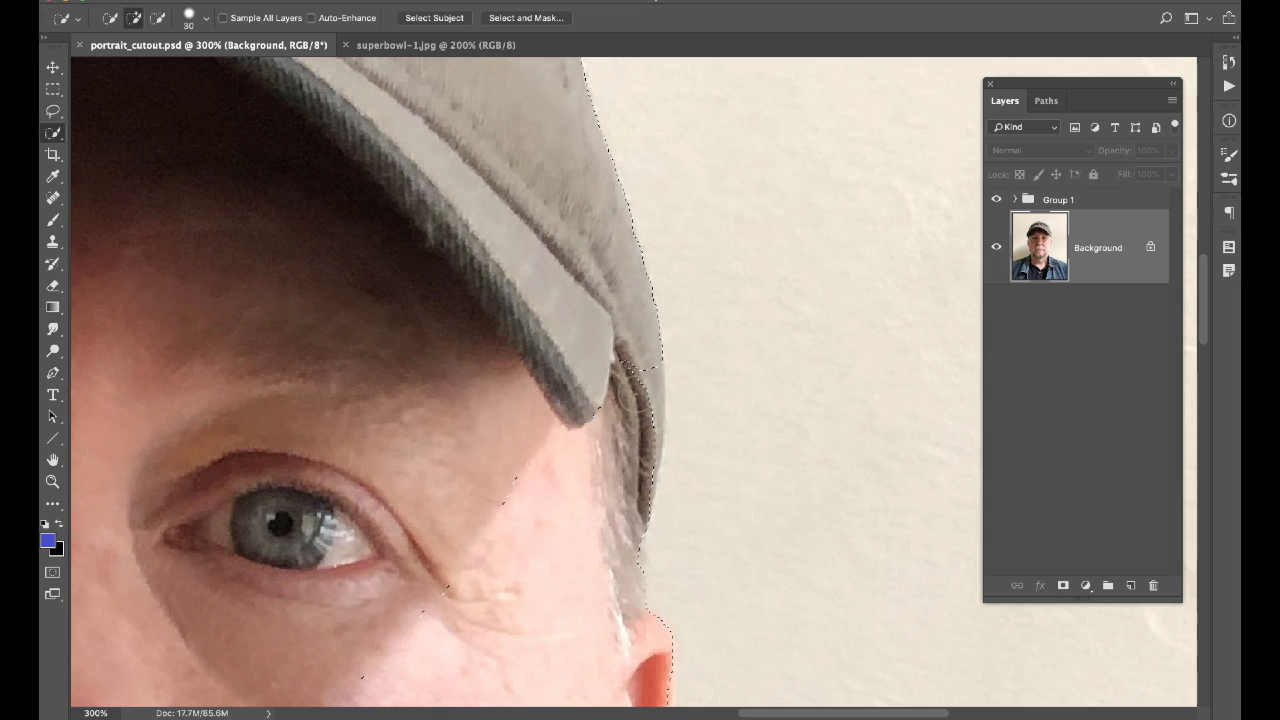
pyautogui.press('alt')
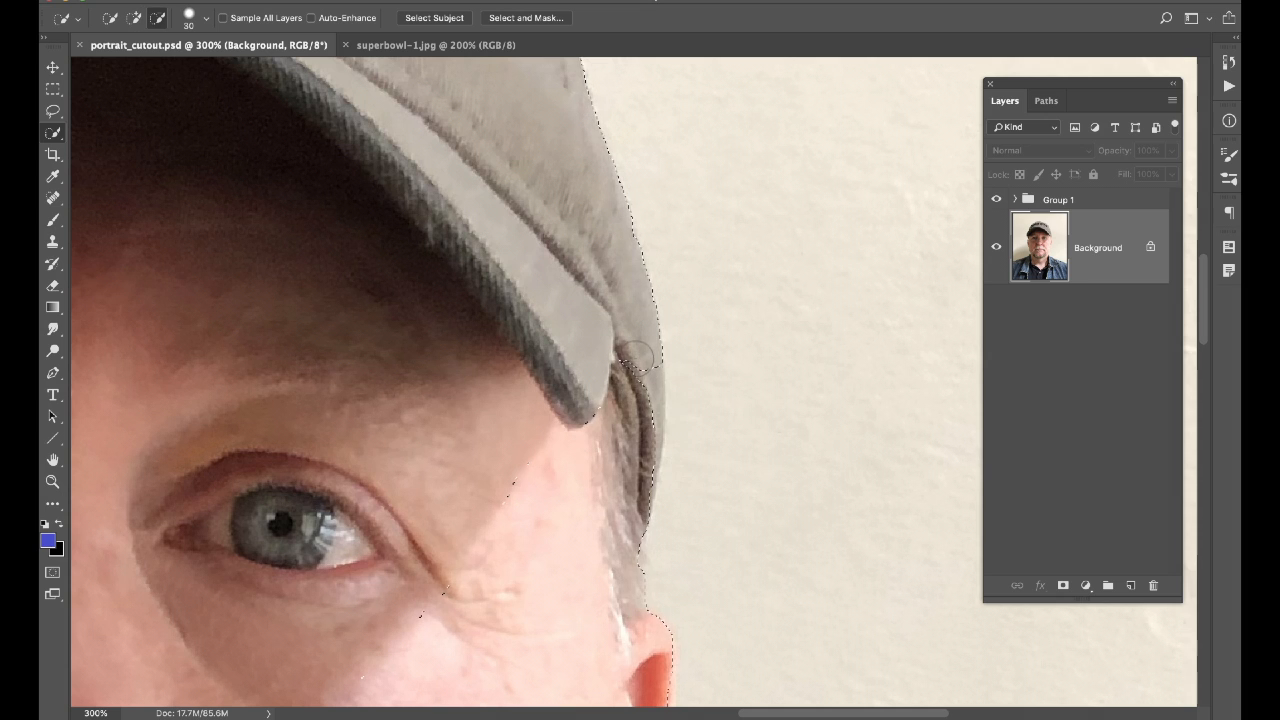
pyautogui.moveTo(639, 359); pyautogui.dragTo(645, 430)
pyautogui.moveTo(550, 526); pyautogui.dragTo(531, 542)
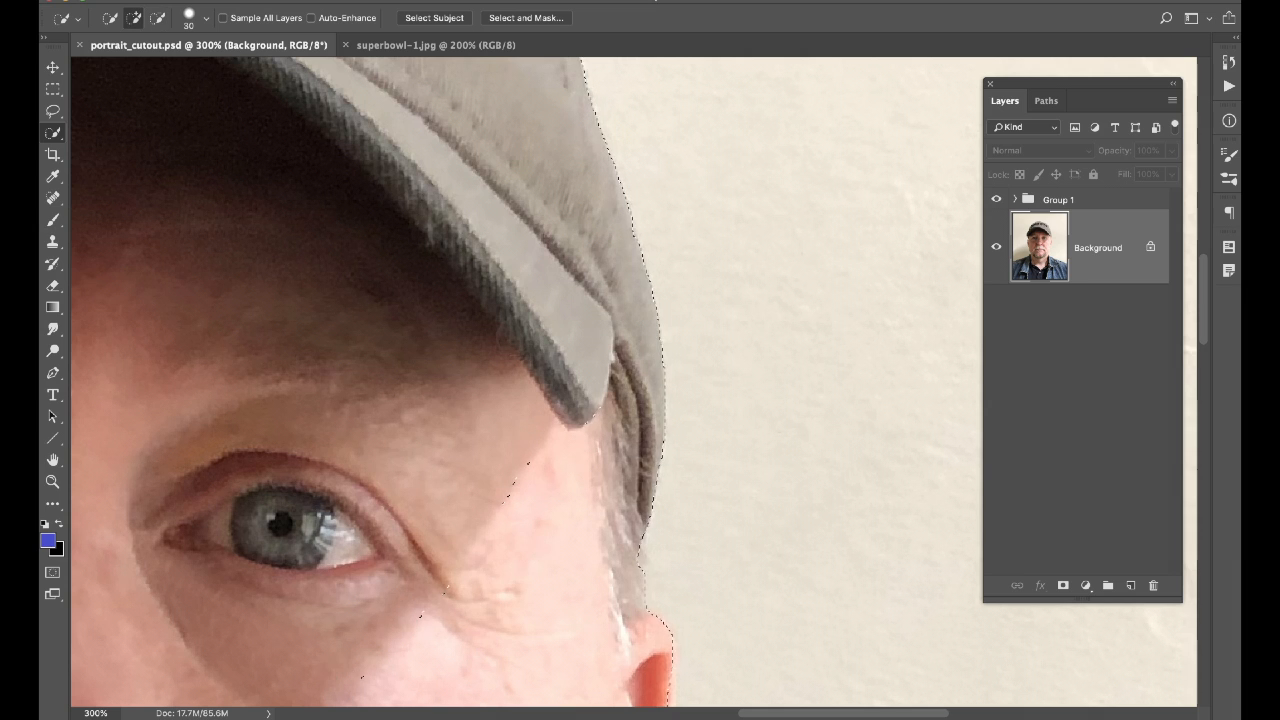
pyautogui.press('super+minus')
pyautogui.press('super+minus')
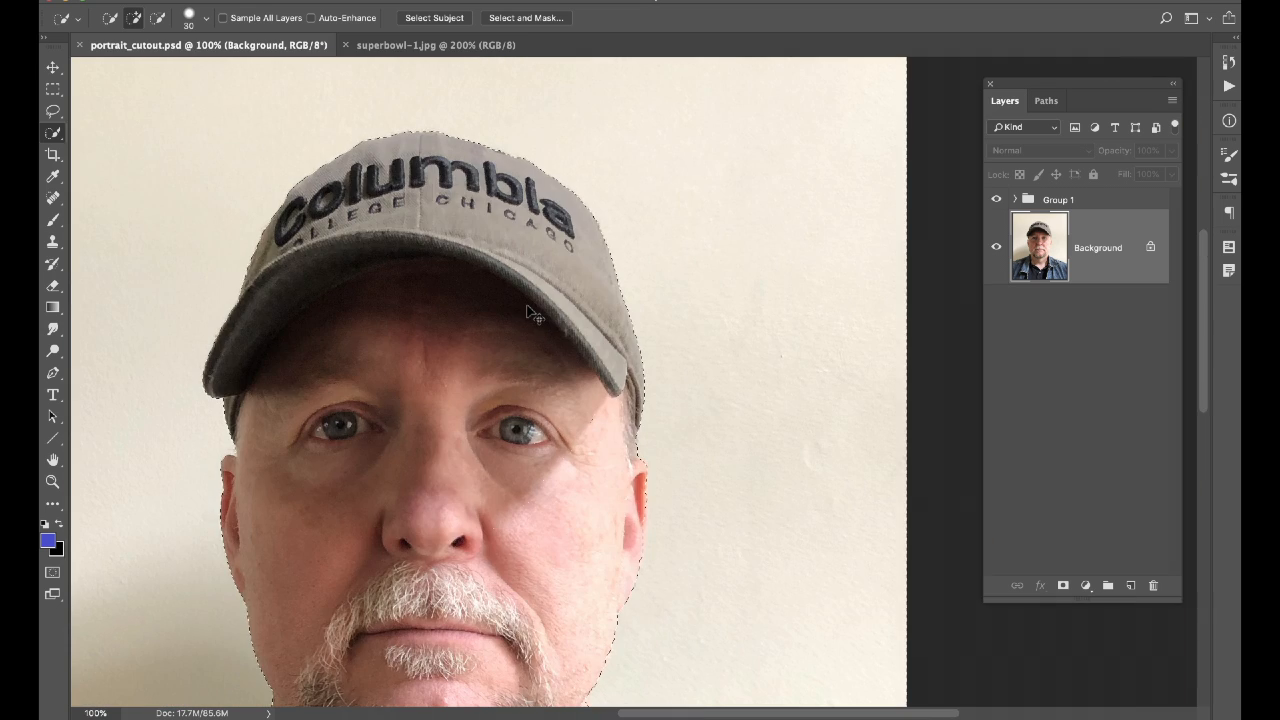
pyautogui.press('super+minus')
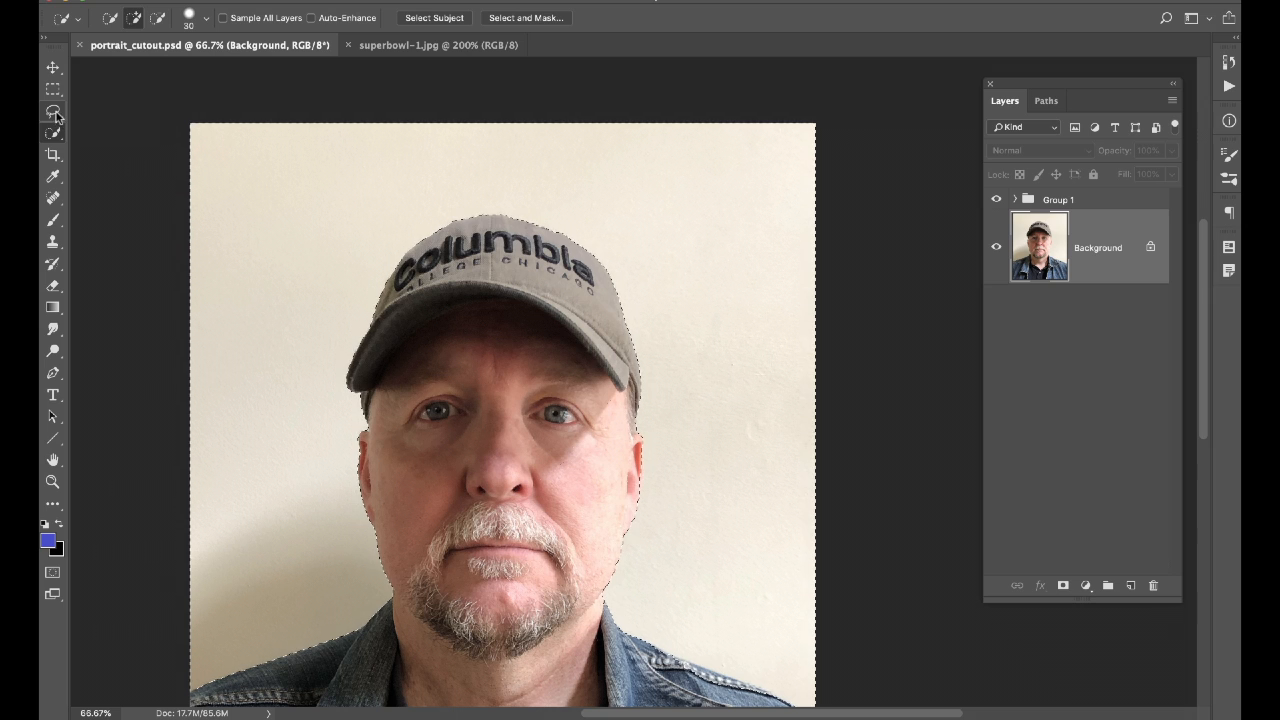
# Subtract the face from the wall selection with an Alt Lasso trace, undoing a stray layer copy.
pyautogui.click(54, 113)
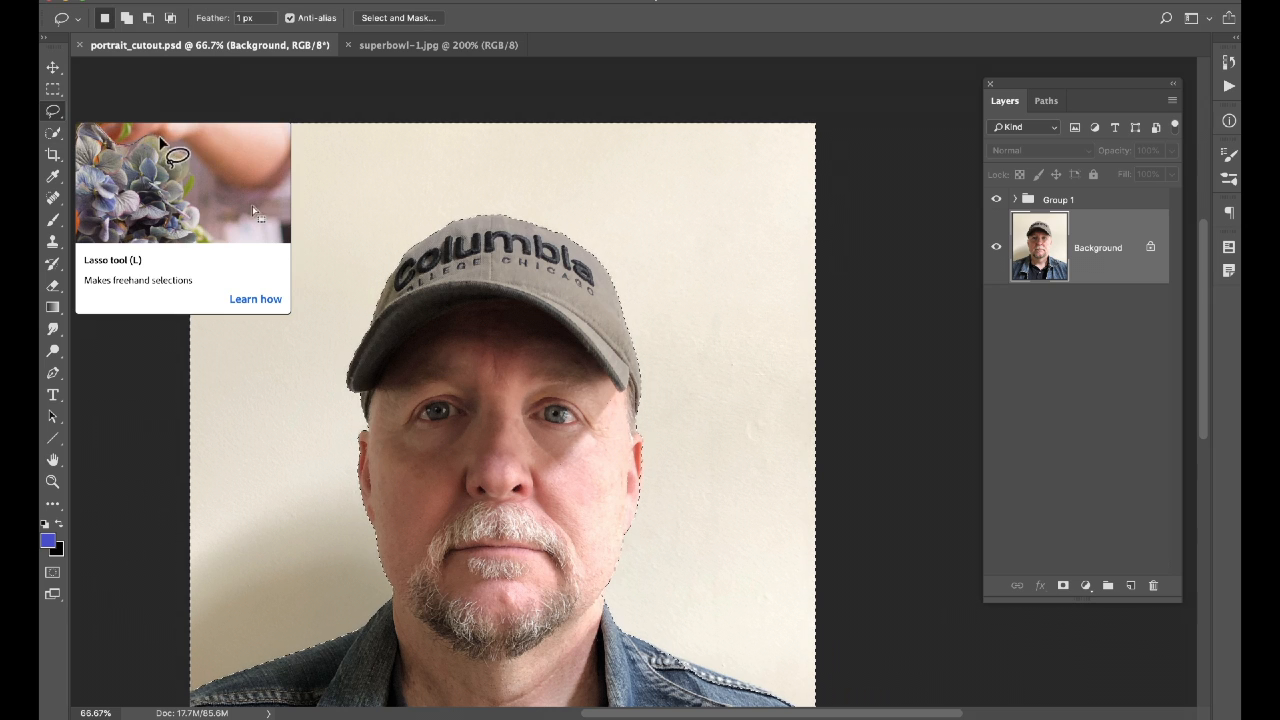
pyautogui.press('alt')
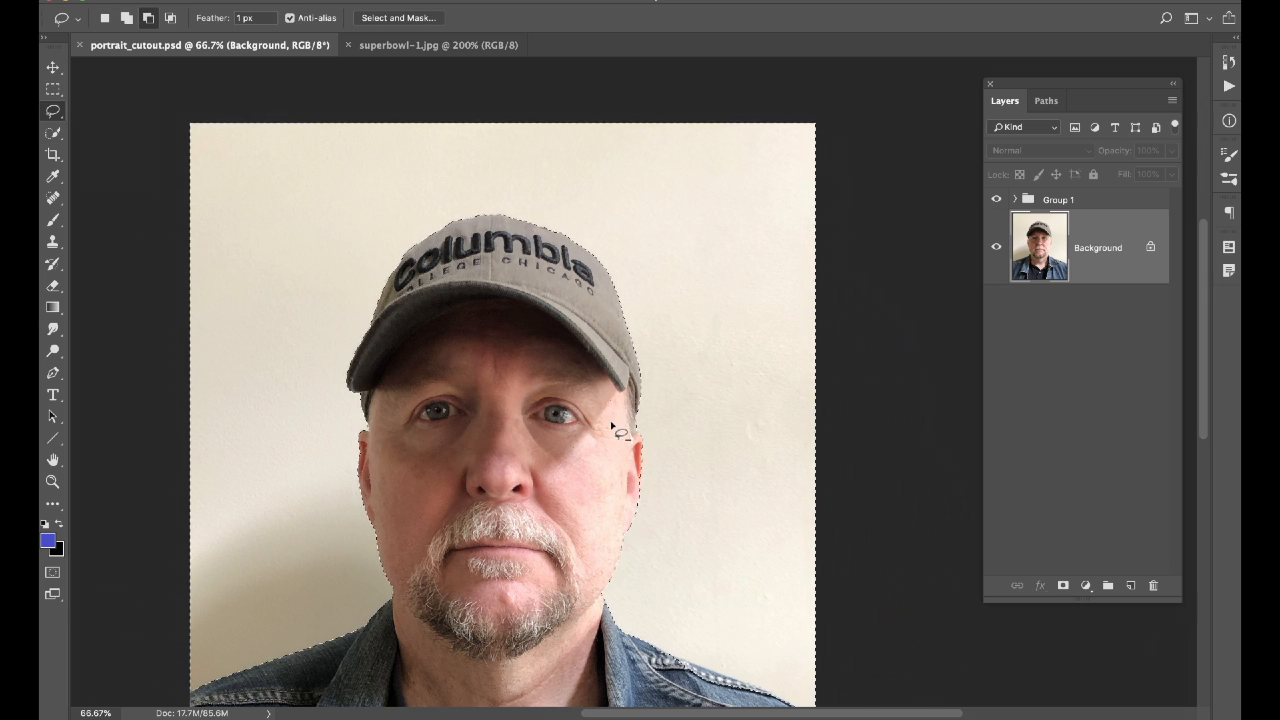
pyautogui.moveTo(636, 392)
pyautogui.mouseDown()
pyautogui.moveTo(585, 345)
pyautogui.moveTo(524, 392)
pyautogui.moveTo(460, 492)
pyautogui.moveTo(445, 590)
pyautogui.moveTo(462, 631)
pyautogui.moveTo(563, 650)
pyautogui.mouseUp()
pyautogui.moveTo(626, 452); pyautogui.dragTo(636, 386)
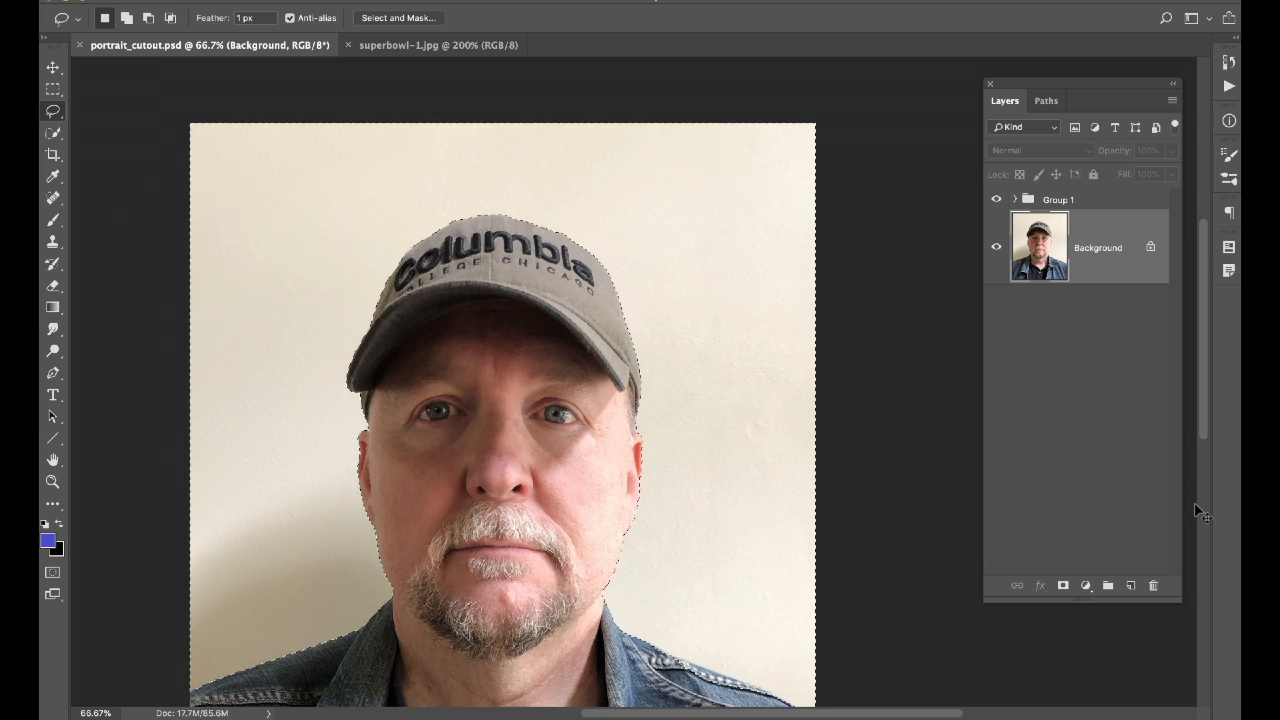
pyautogui.hotkey('ctrl', 'j')
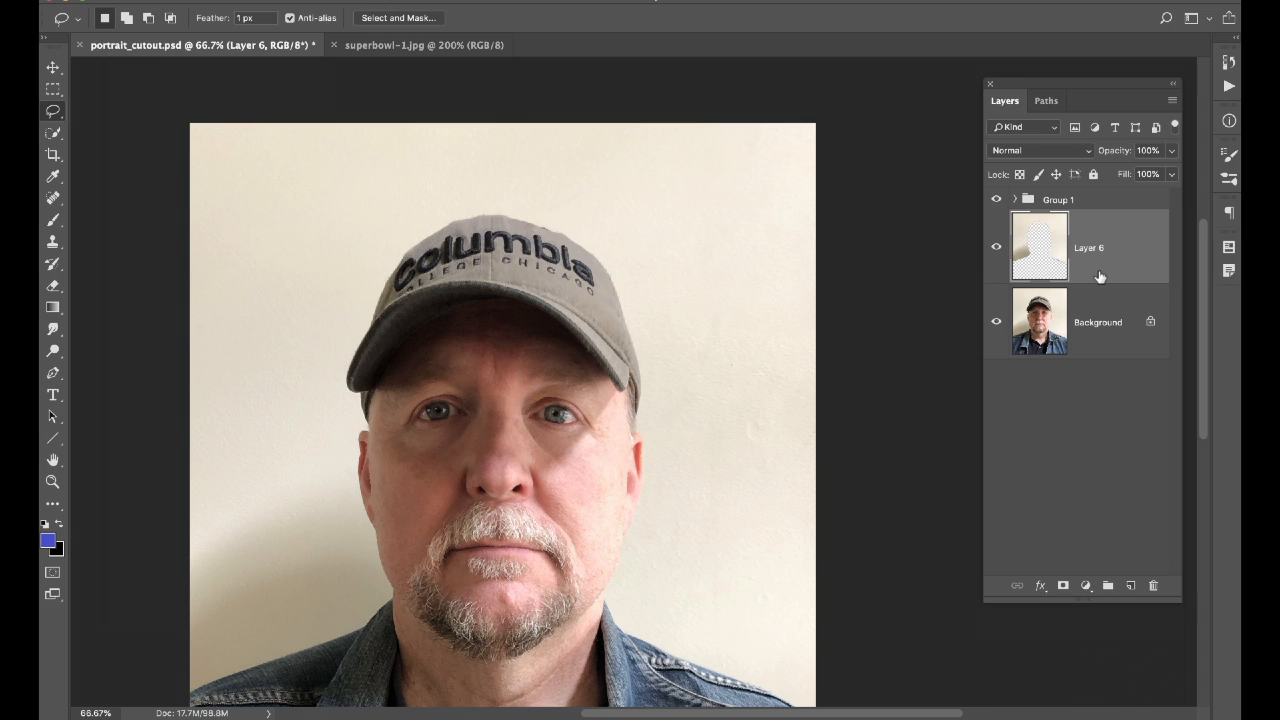
pyautogui.hotkey('ctrl', 'z')
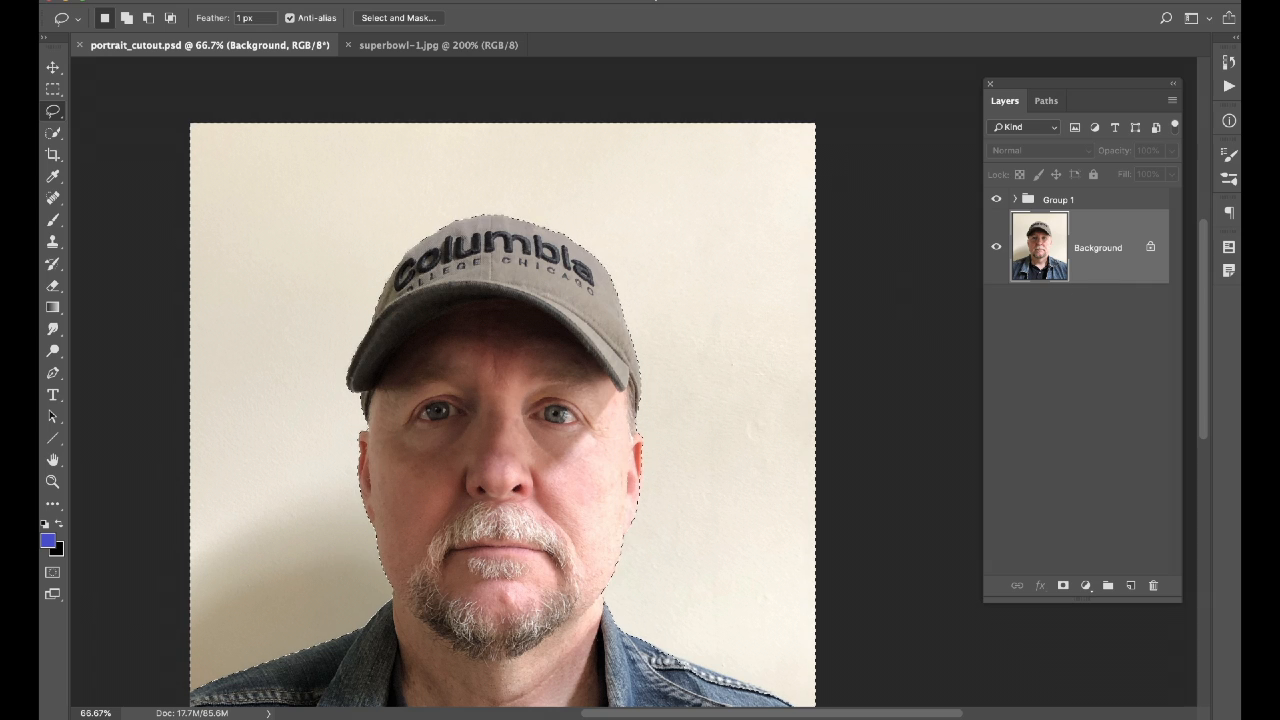
# Invert the selection, copy the man onto Layer 6, and hide the Background photo.
pyautogui.click(402, 0)
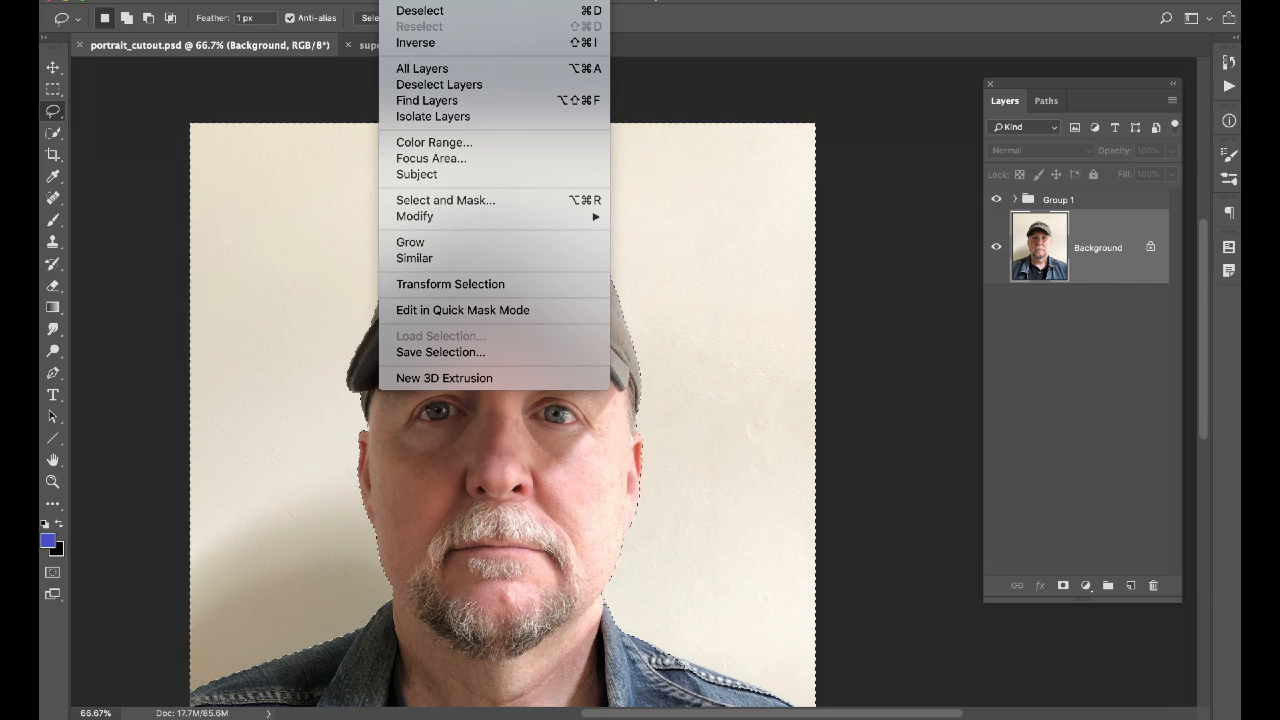
pyautogui.click(422, 43)
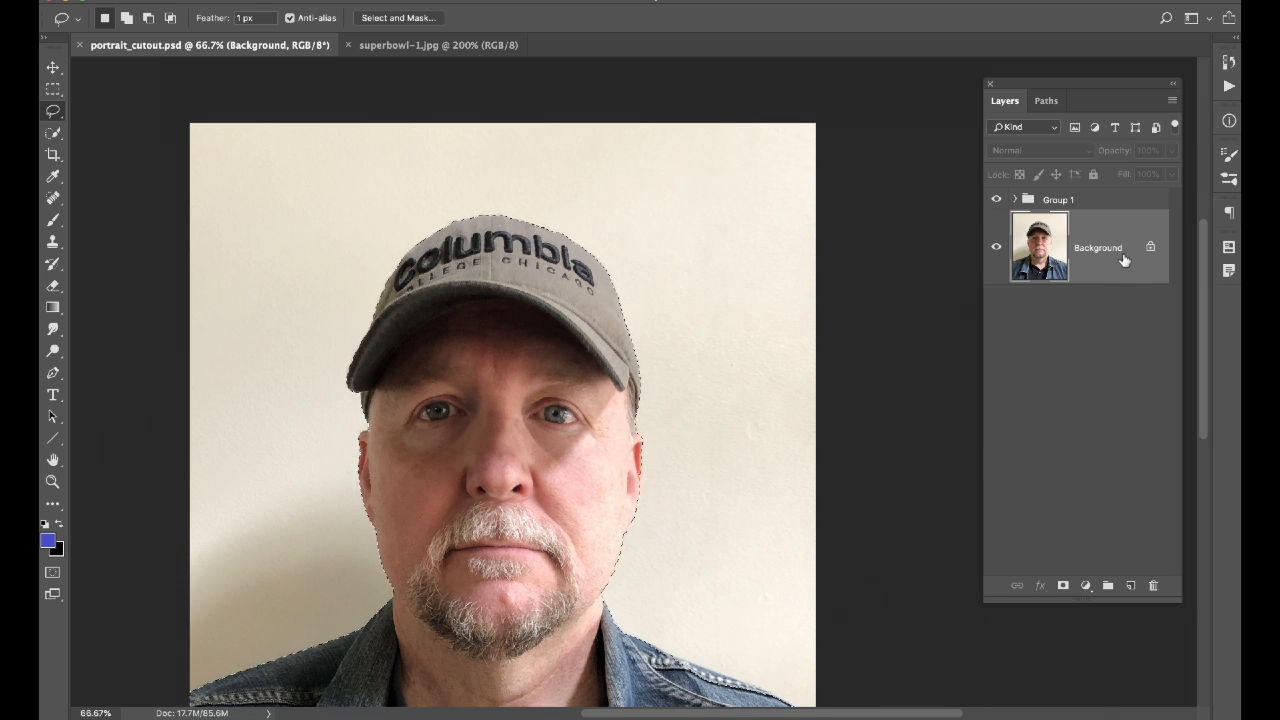
pyautogui.press('super+j')
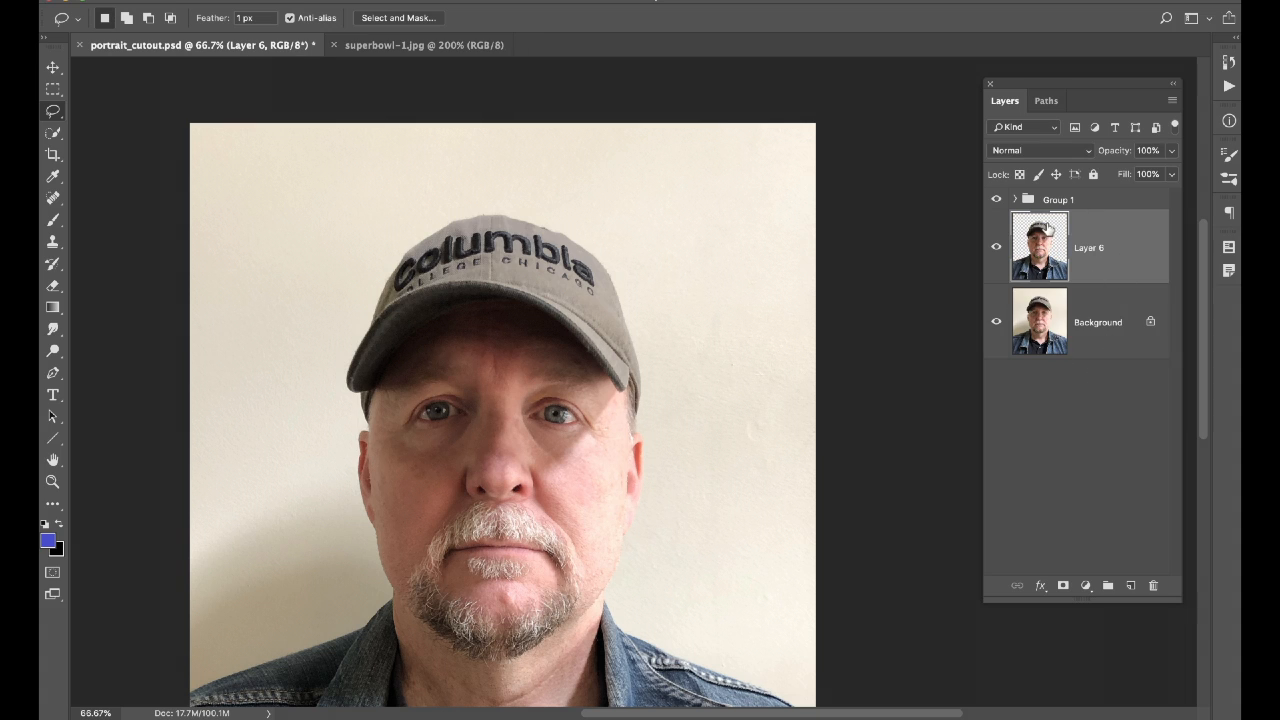
pyautogui.click(996, 322)
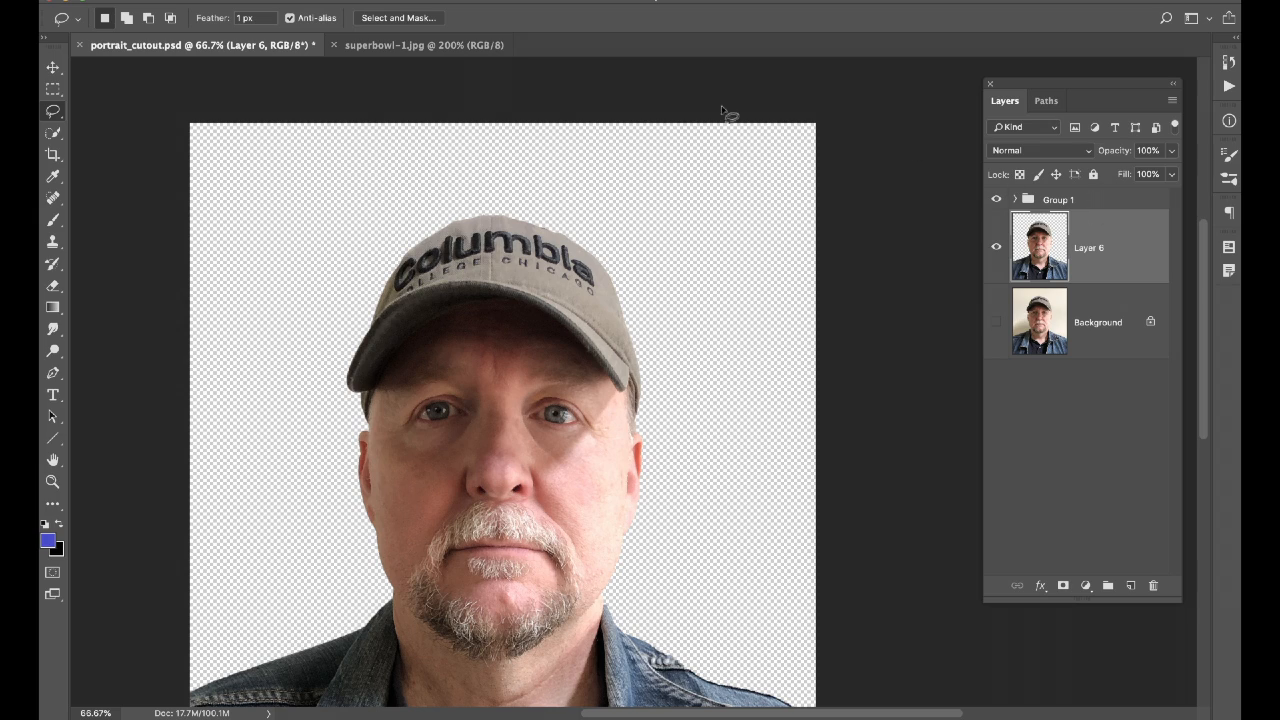
# Pan to show more of the jacket and expand Group 1 to reveal Layer 5.
pyautogui.moveTo(734, 334); pyautogui.dragTo(790, 239)
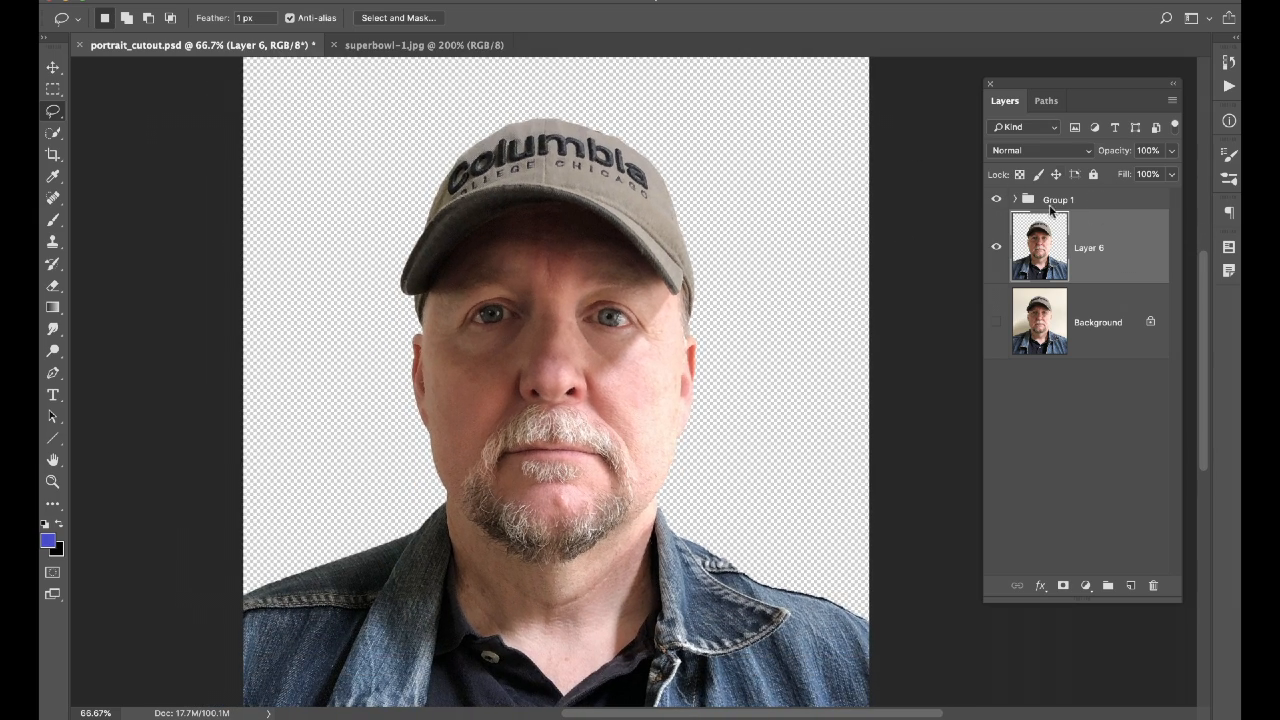
pyautogui.click(1015, 200)
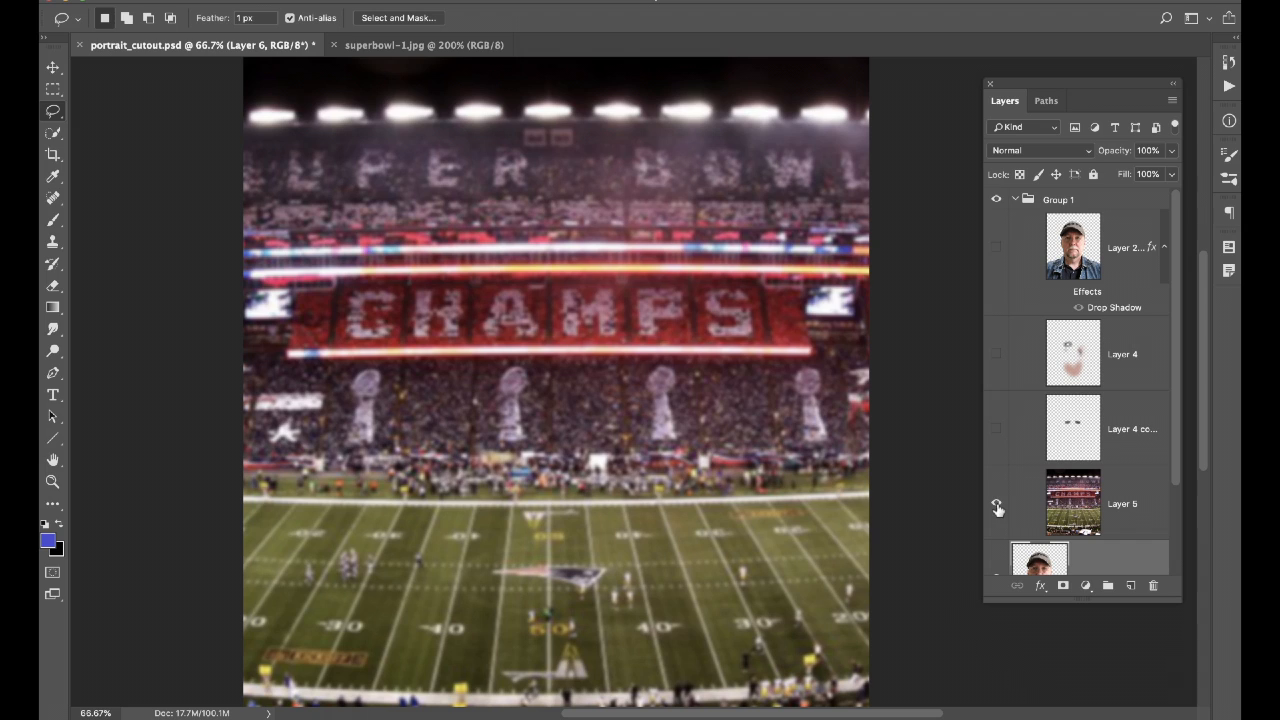
# Show the stadium Layer 5 and drag it beneath the cut-out man.
pyautogui.click(996, 503)
pyautogui.scroll(-3, 1124, 514)
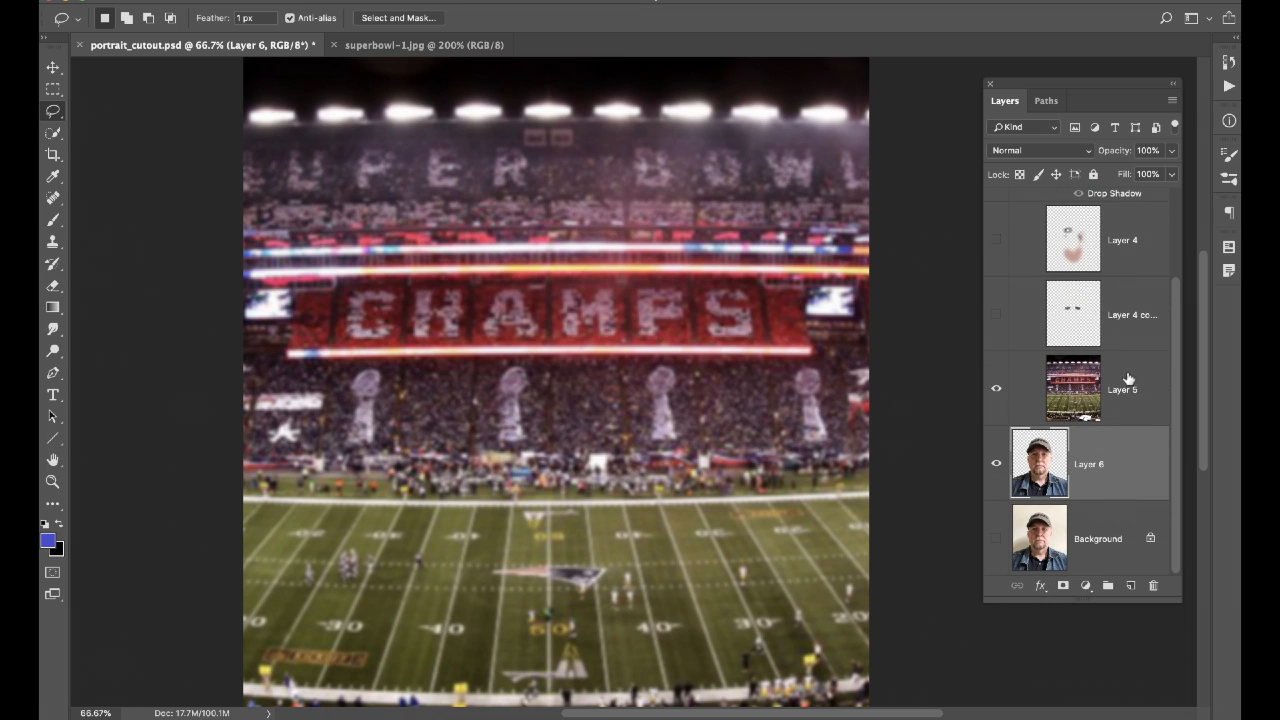
pyautogui.moveTo(1127, 378); pyautogui.dragTo(1123, 494)
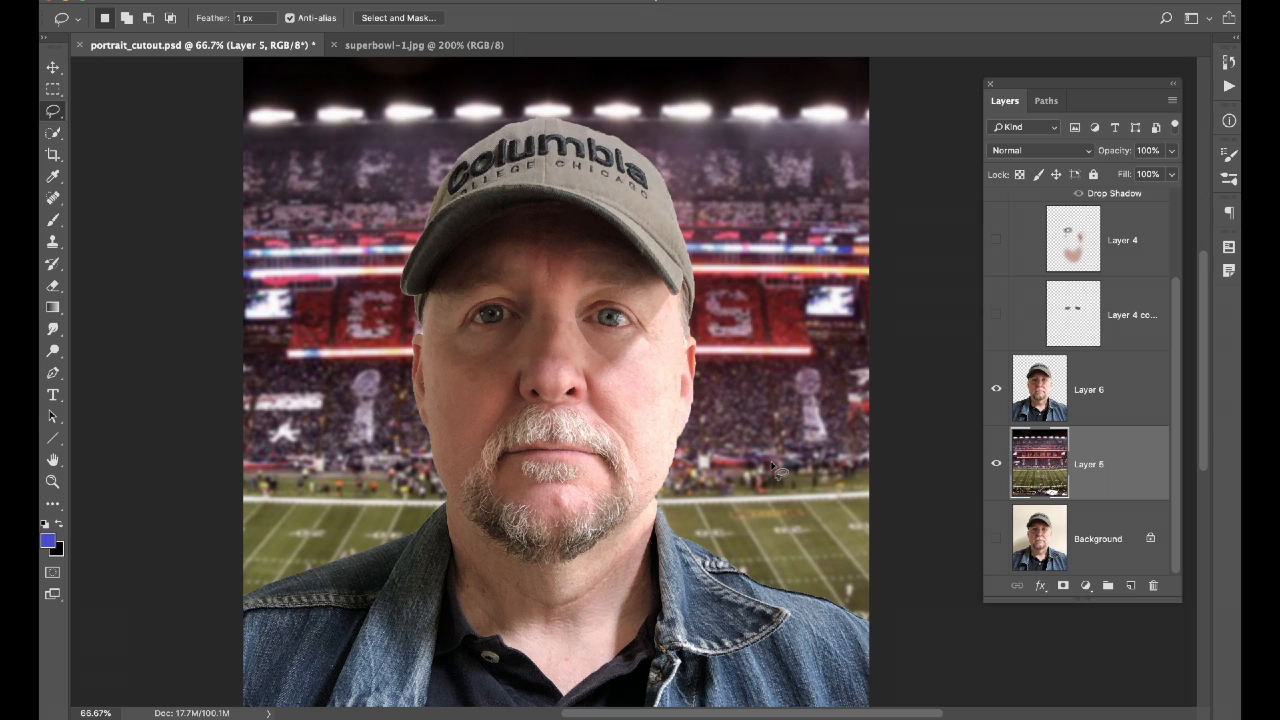
# Hide the stadium Layer 5 so the cut-out man stands on transparency.
pyautogui.scroll(1, 1116, 421)
pyautogui.scroll(5, 1116, 421)
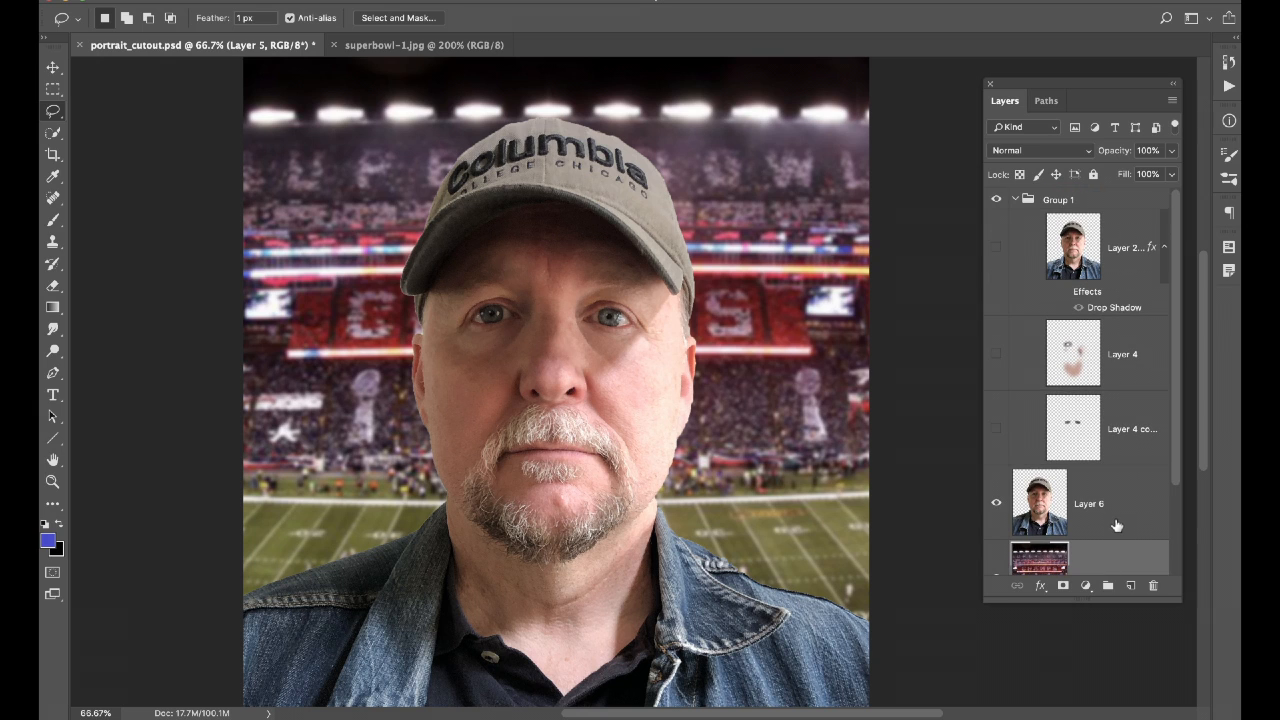
pyautogui.scroll(-6, 1116, 526)
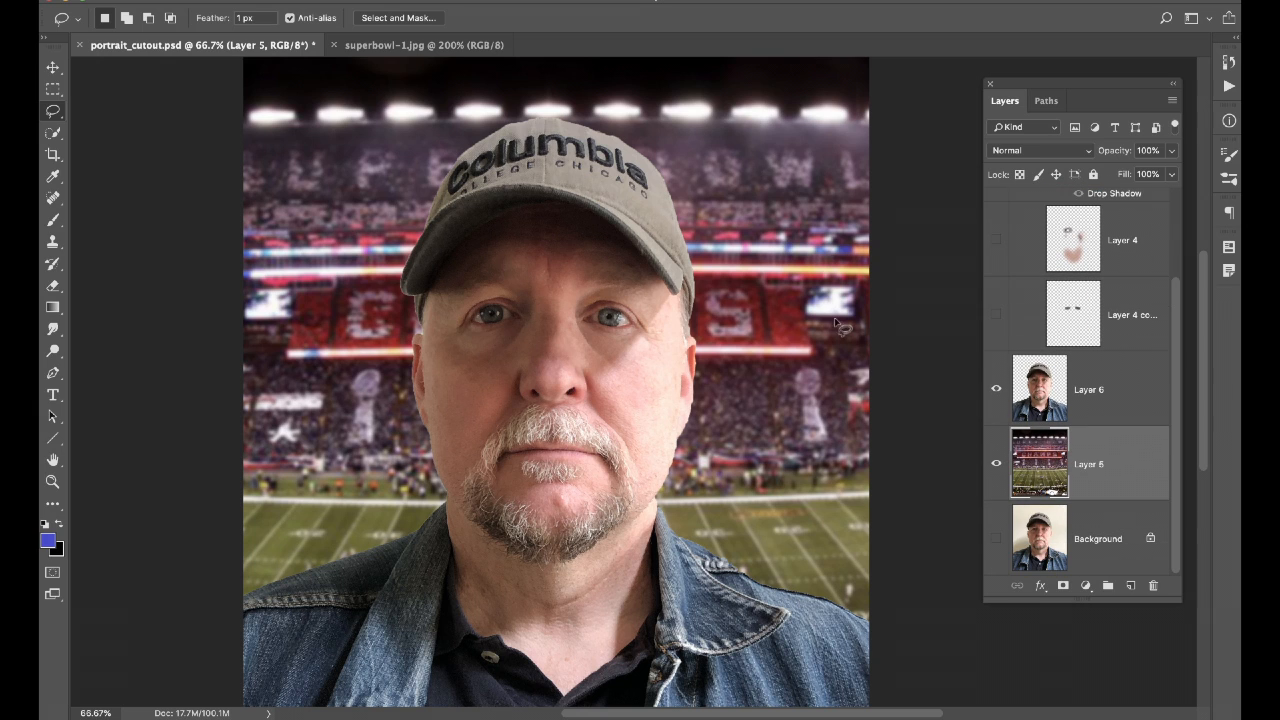
pyautogui.click(996, 463)
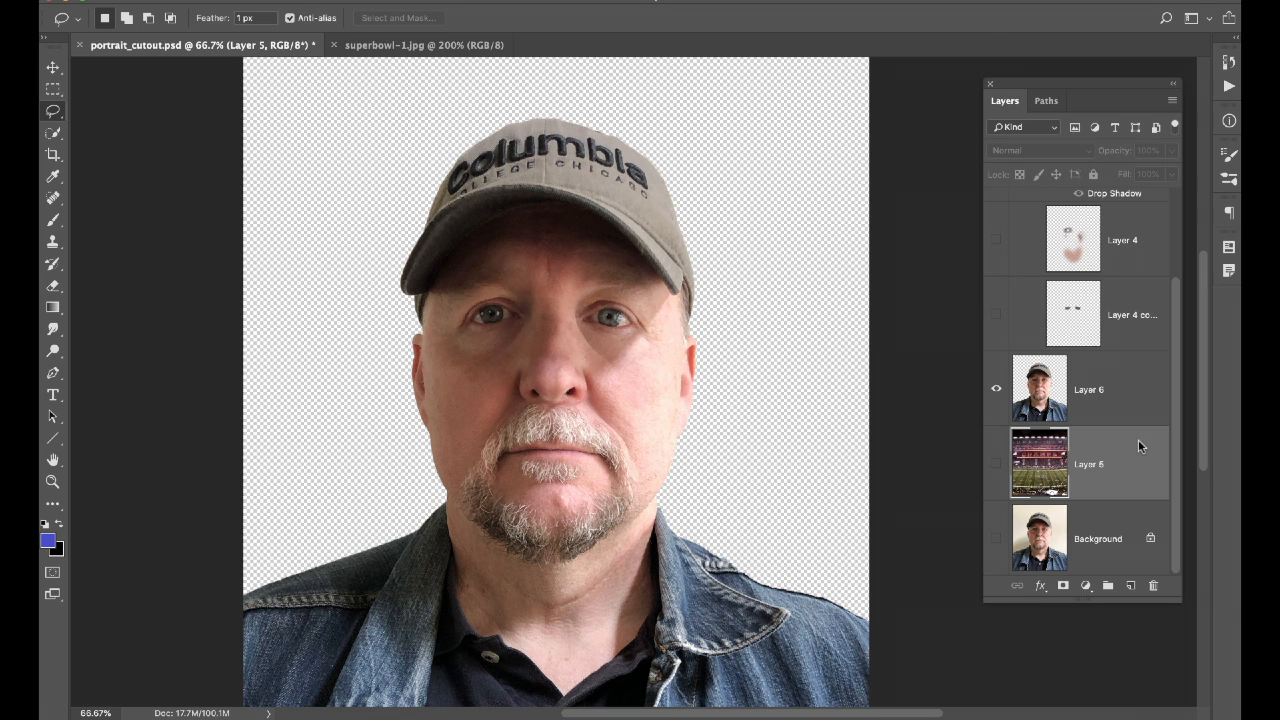
pyautogui.press('super+shift+s')
# Cancel Save As without changing format, then show only the stadium Layer 5 with the portrait hidden.
pyautogui.click(614, 347)
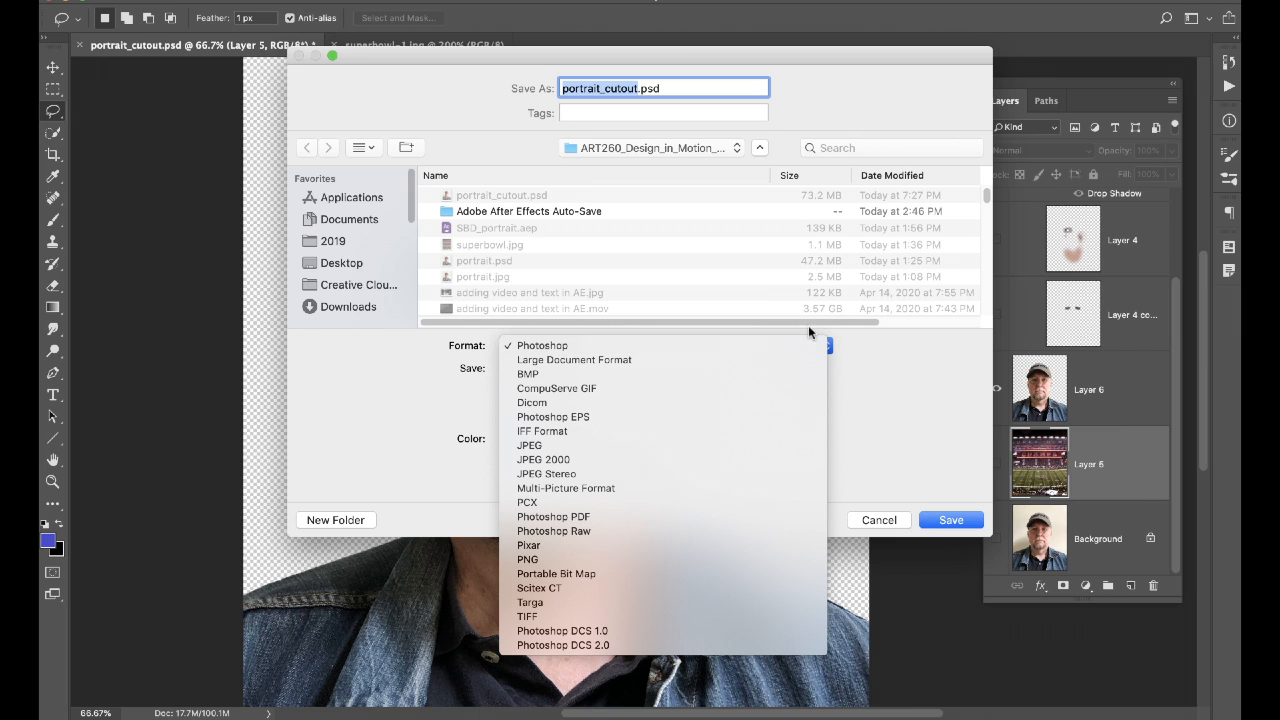
pyautogui.click(830, 308)
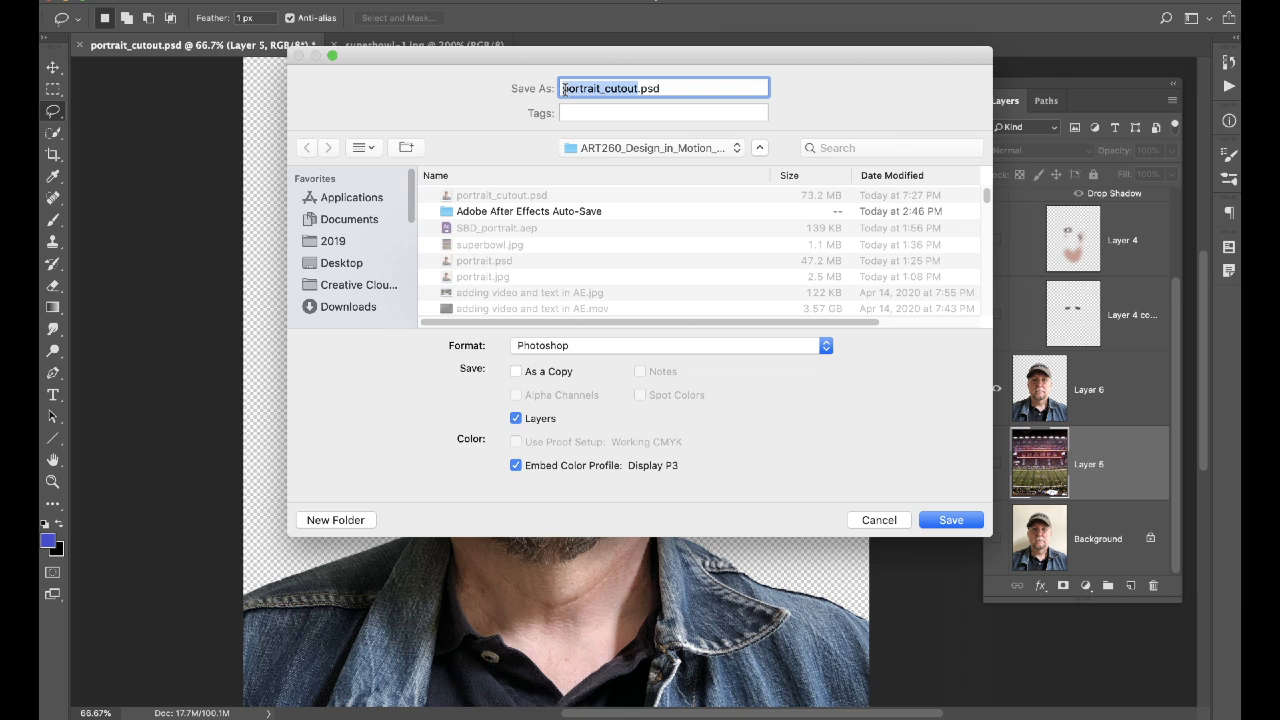
pyautogui.click(877, 519)
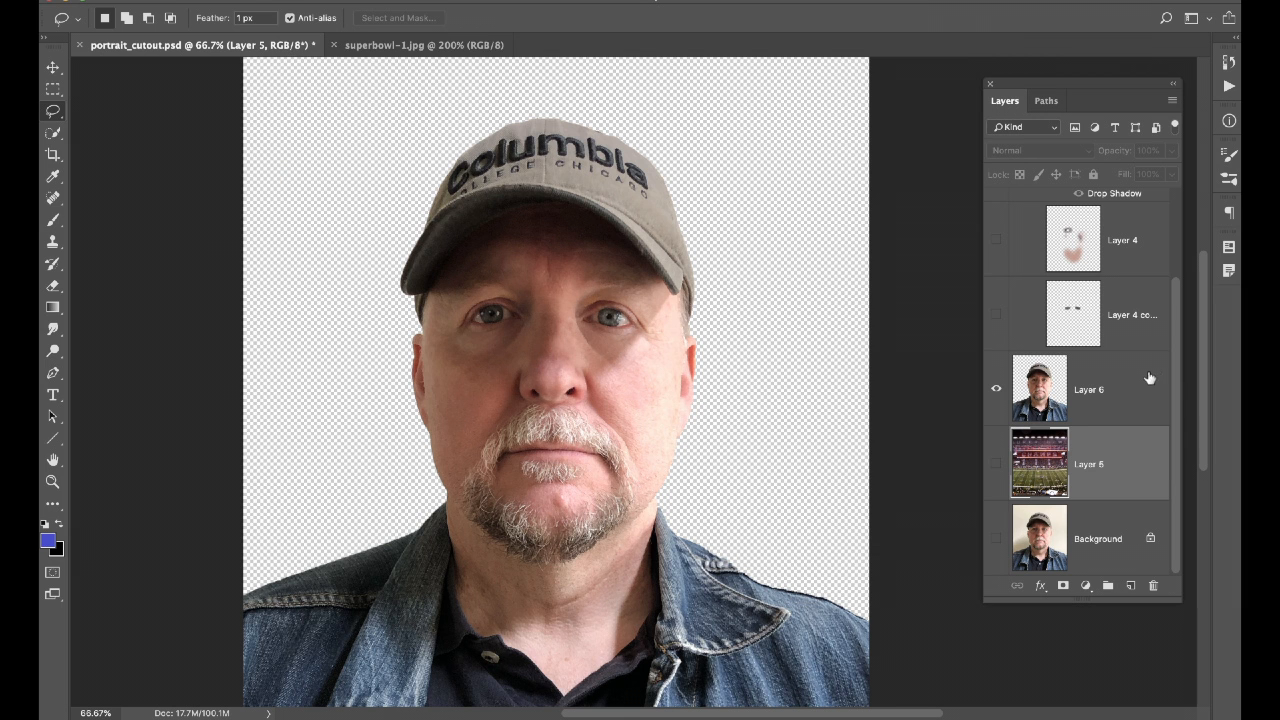
pyautogui.click(996, 484)
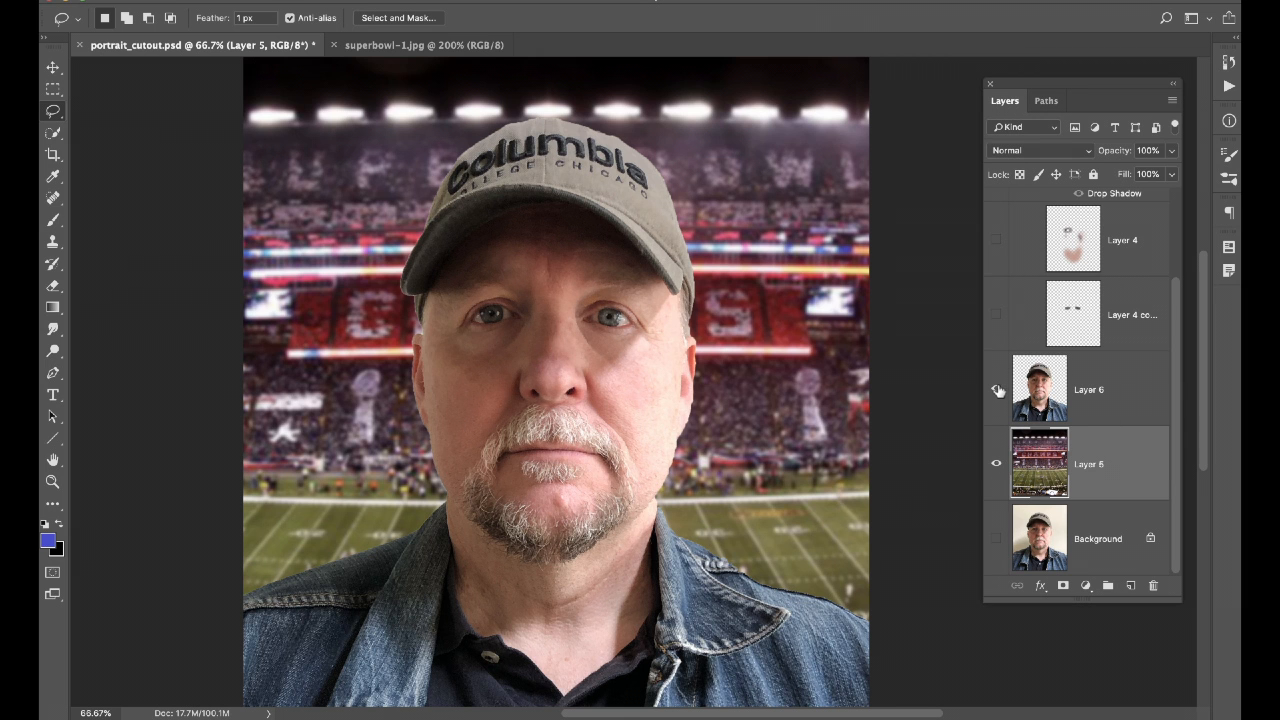
pyautogui.click(996, 390)
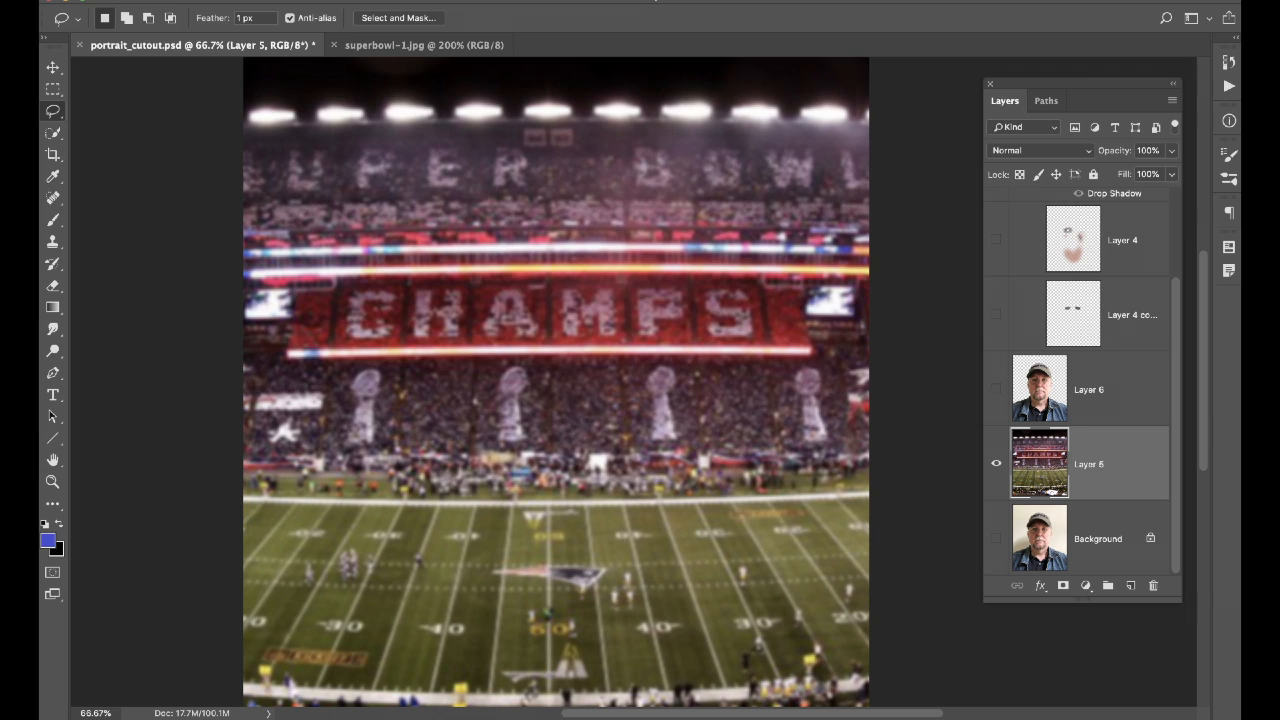
# Try saving as superbowl.jpg, cancel, and show the portrait over the stadium again.
pyautogui.press('super+shift+s')
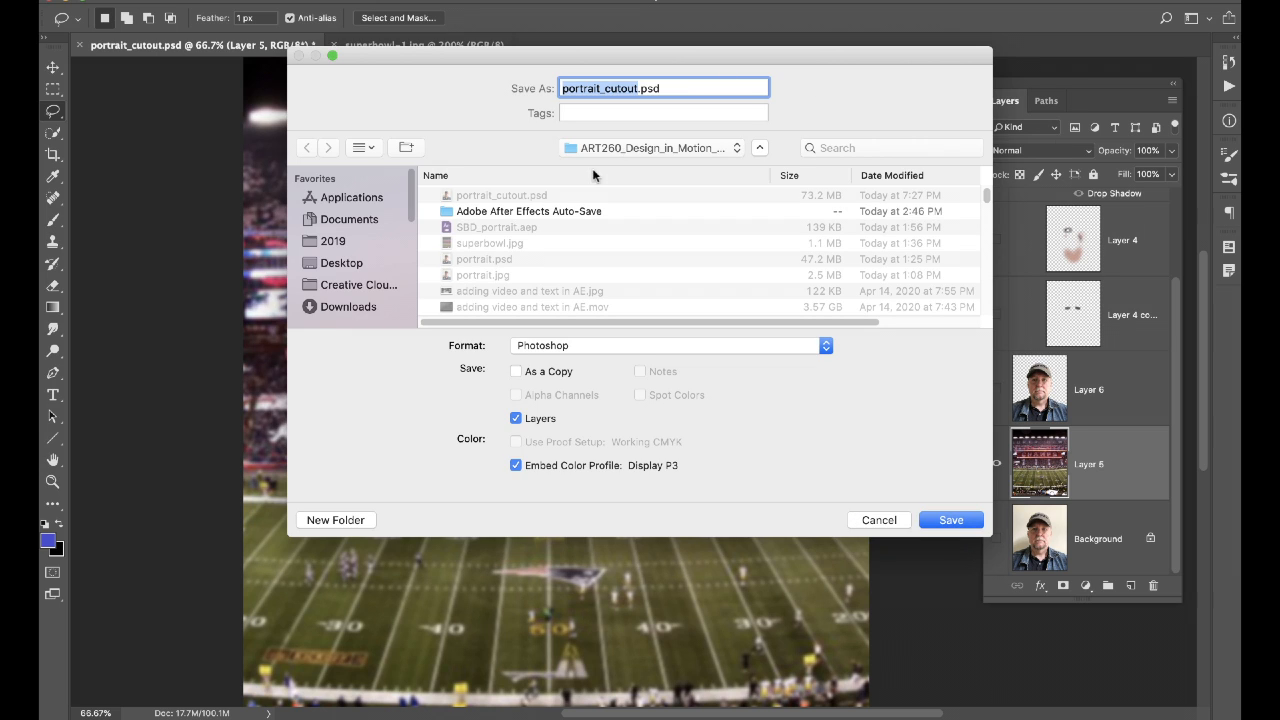
pyautogui.click(494, 244)
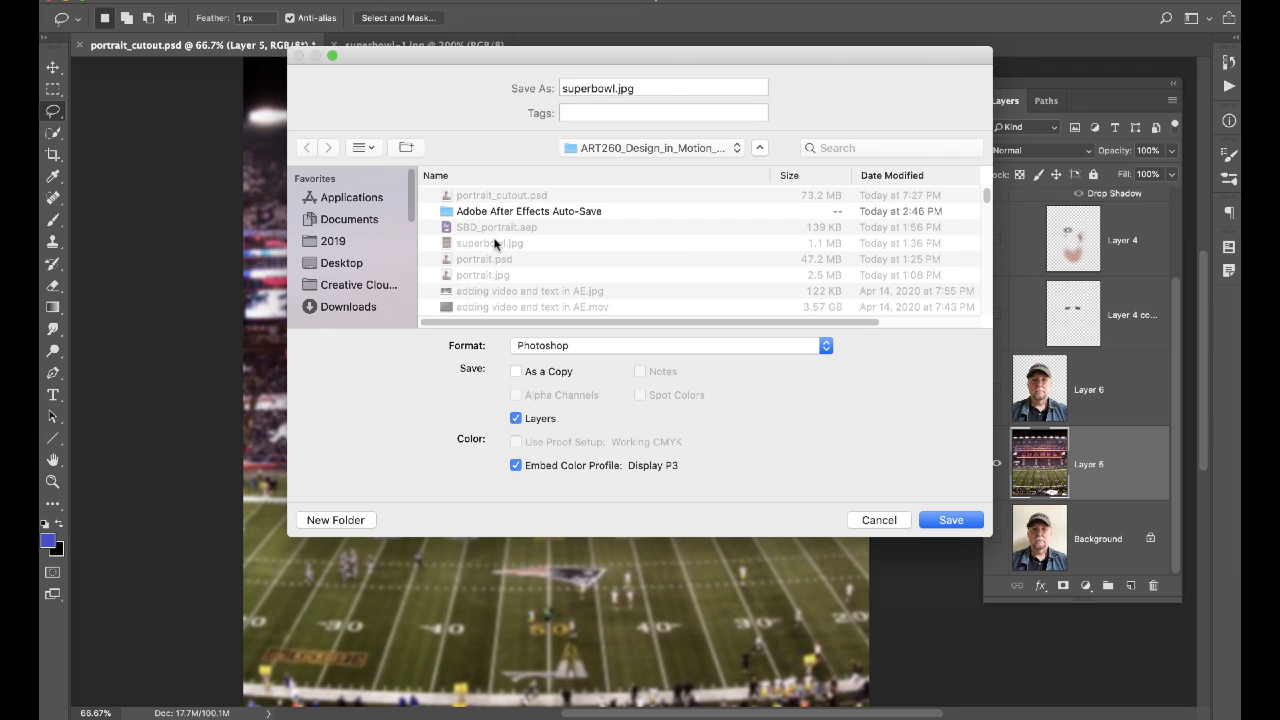
pyautogui.click(630, 346)
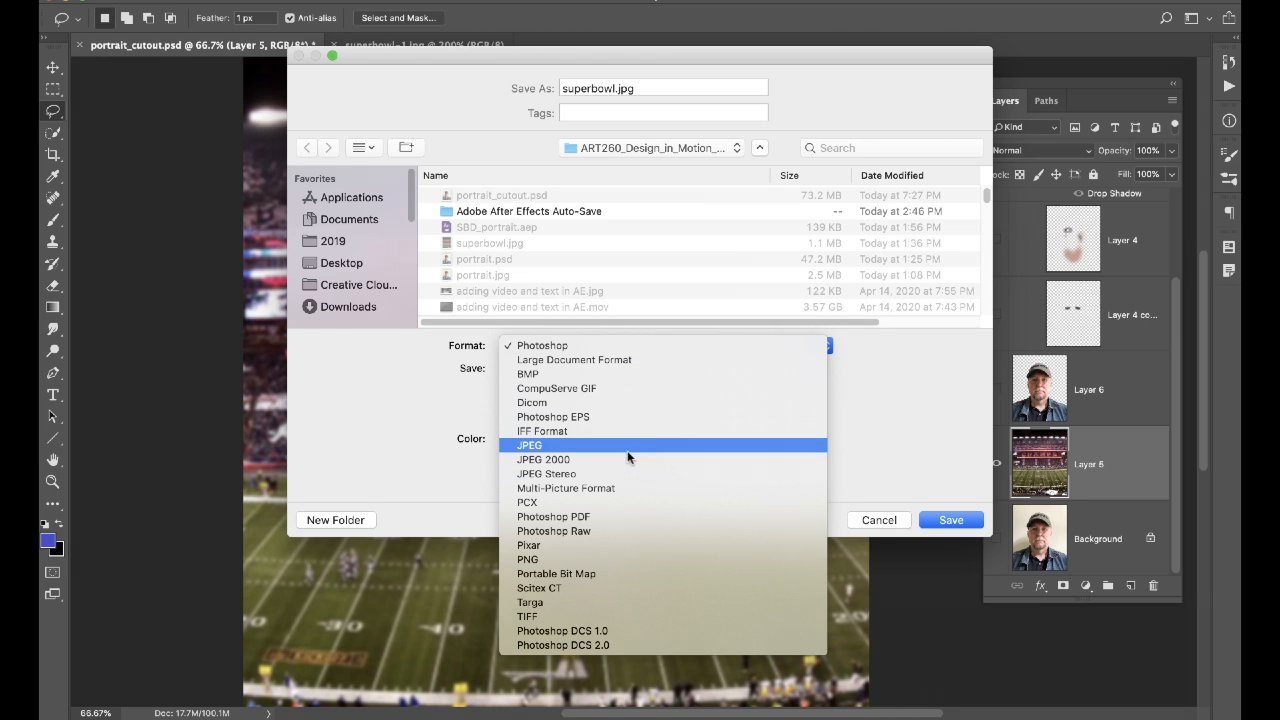
pyautogui.click(957, 449)
pyautogui.click(882, 521)
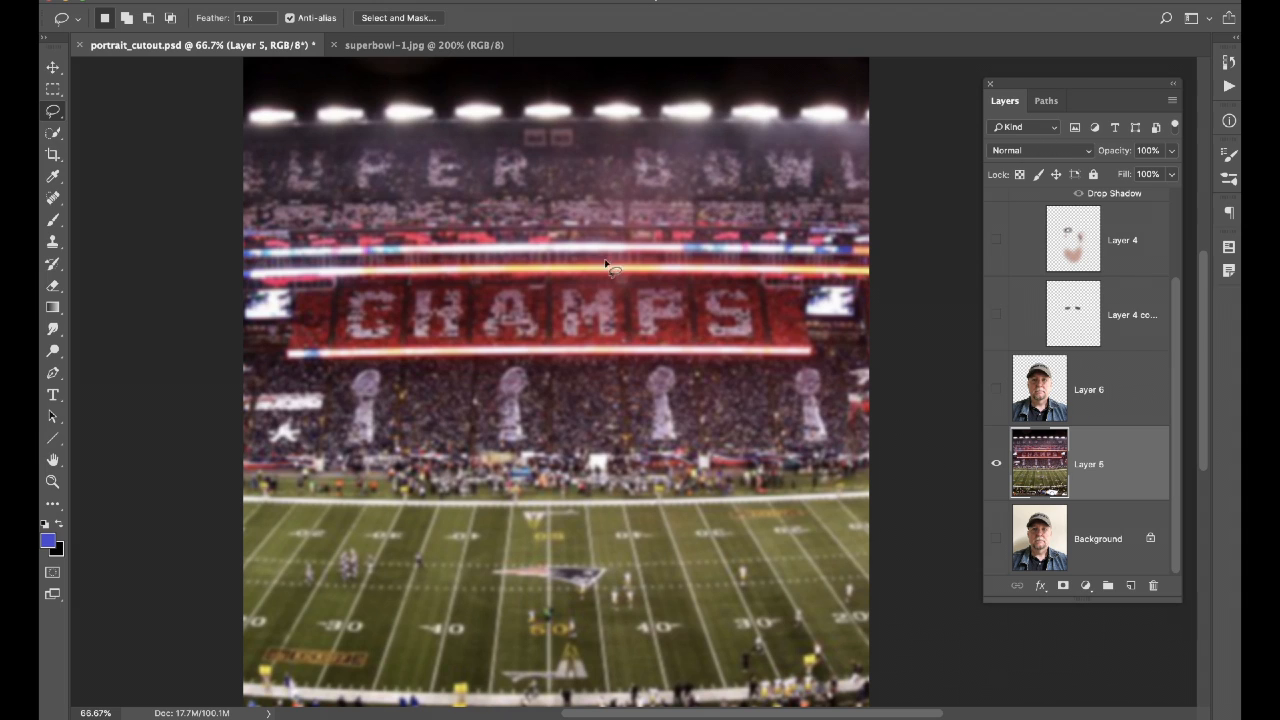
pyautogui.click(996, 389)
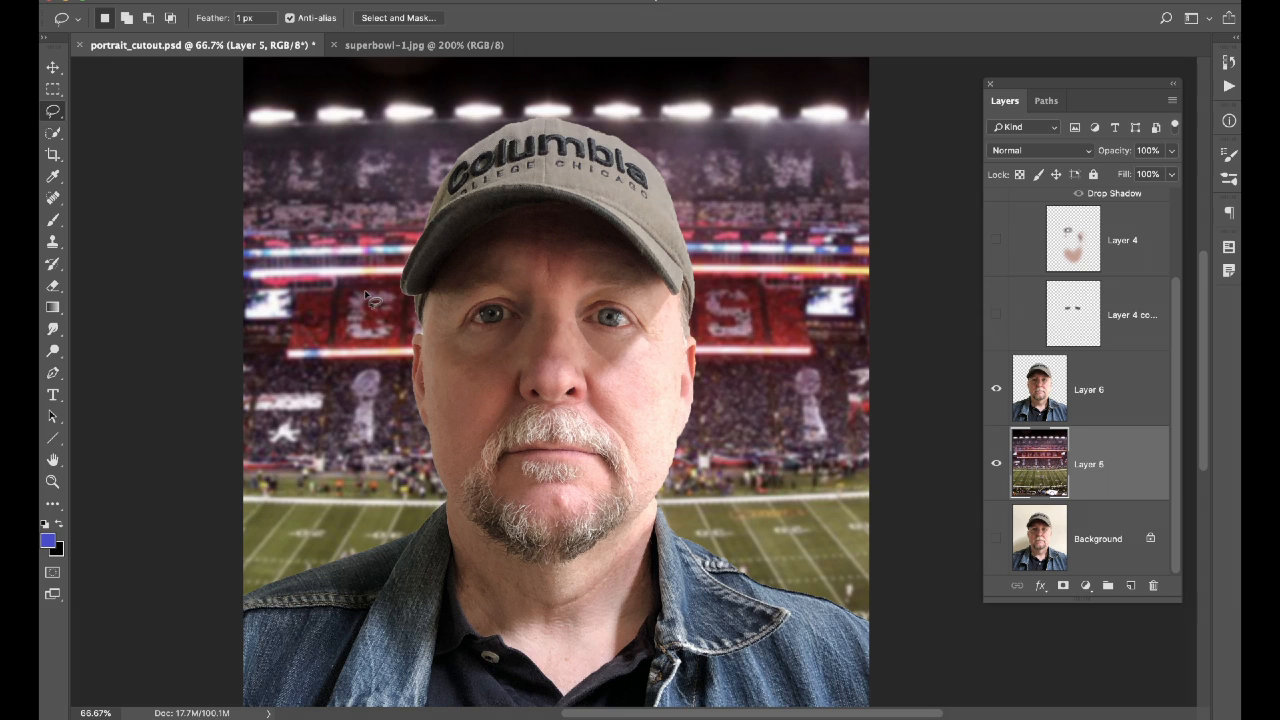
# Pick the Clone Stamp Tool for retouching.
pyautogui.click(53, 244)
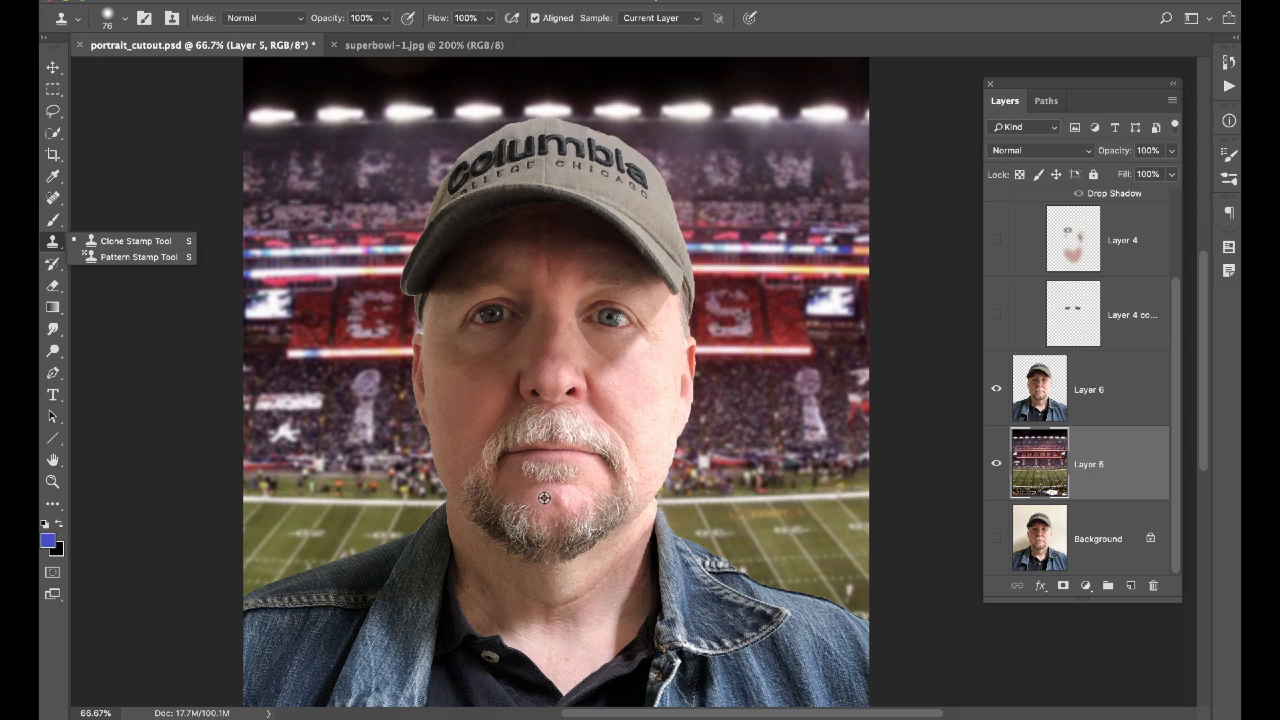
# Zoom in on the chin, target Layer 6, and clone nearby skin over the chin bump.
pyautogui.press('super+plus')
pyautogui.press('super+plus')
pyautogui.press('super+plus')
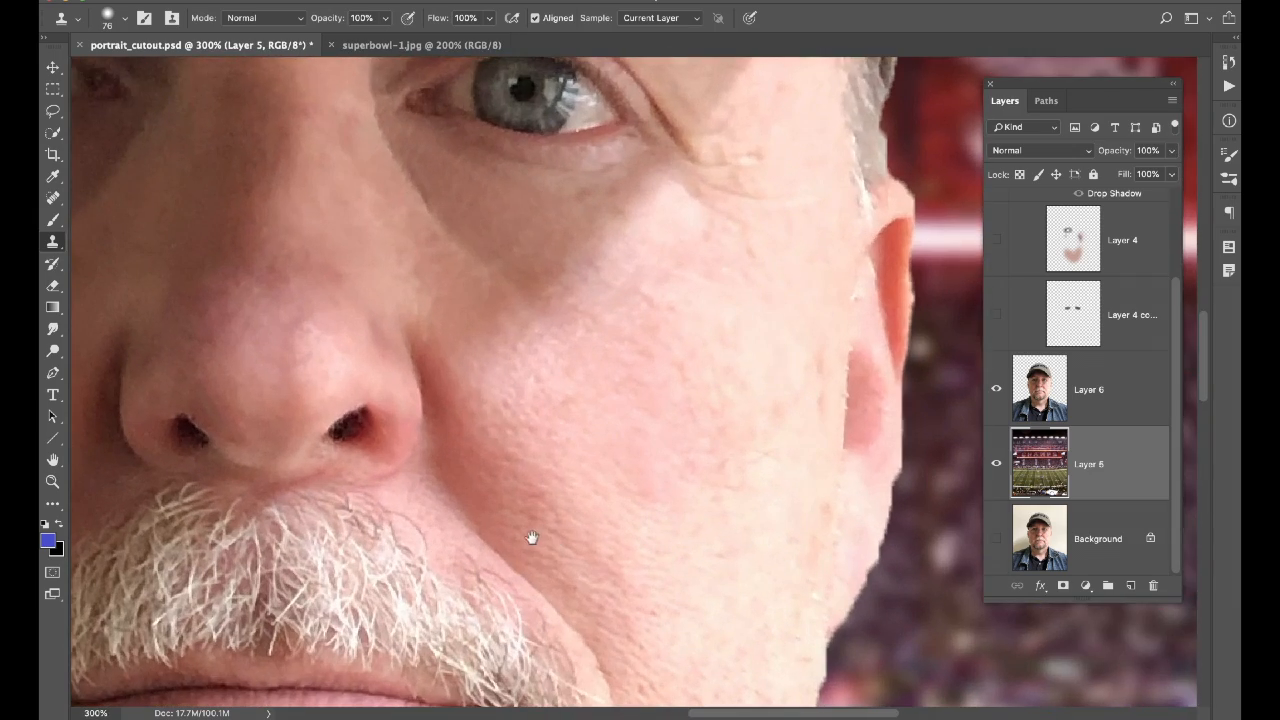
pyautogui.moveTo(531, 537); pyautogui.dragTo(676, 200)
pyautogui.scroll(-8, 676, 200)
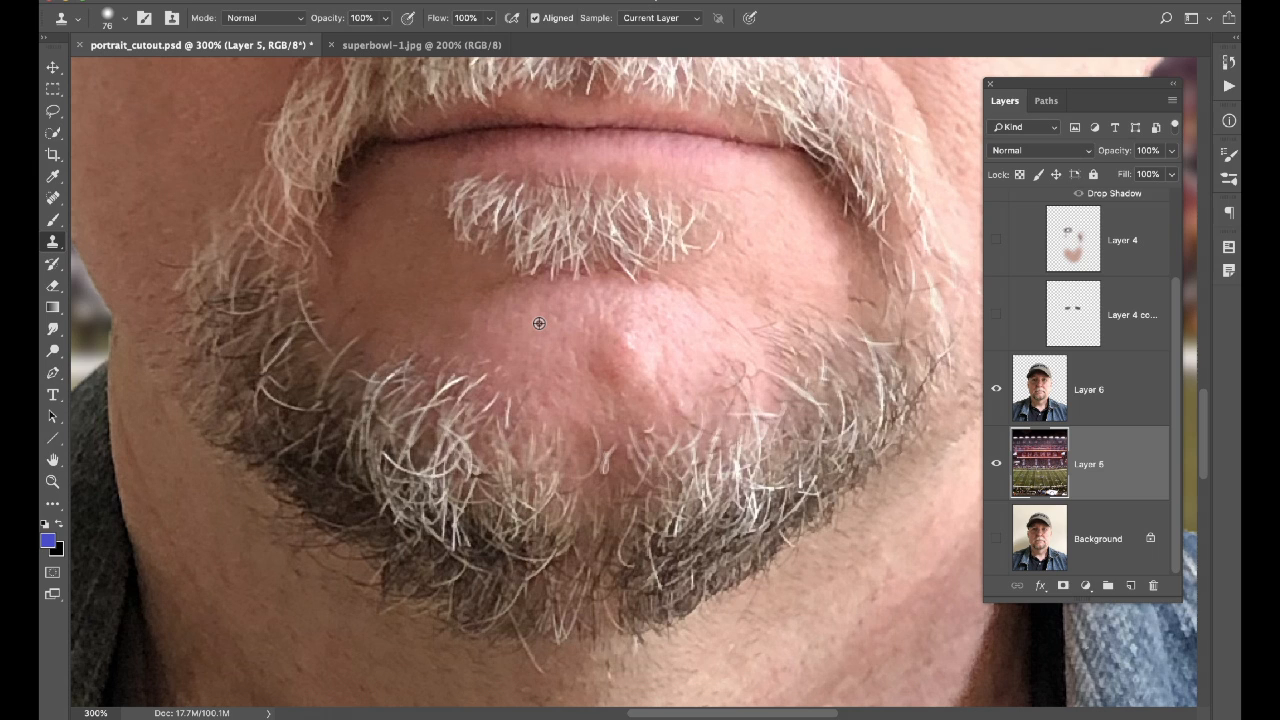
pyautogui.keyDown('alt'); pyautogui.click(539, 323); pyautogui.keyUp('alt')
pyautogui.click(1096, 410)
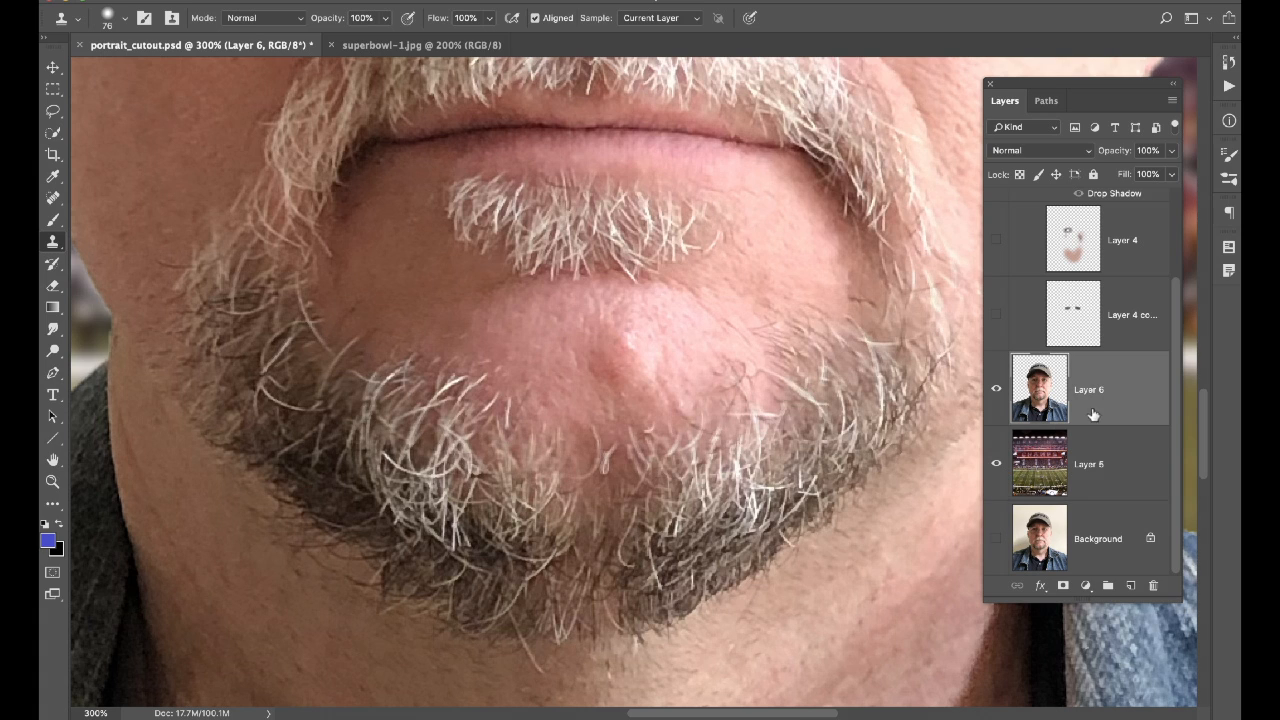
pyautogui.keyDown('alt'); pyautogui.click(531, 324); pyautogui.keyUp('alt')
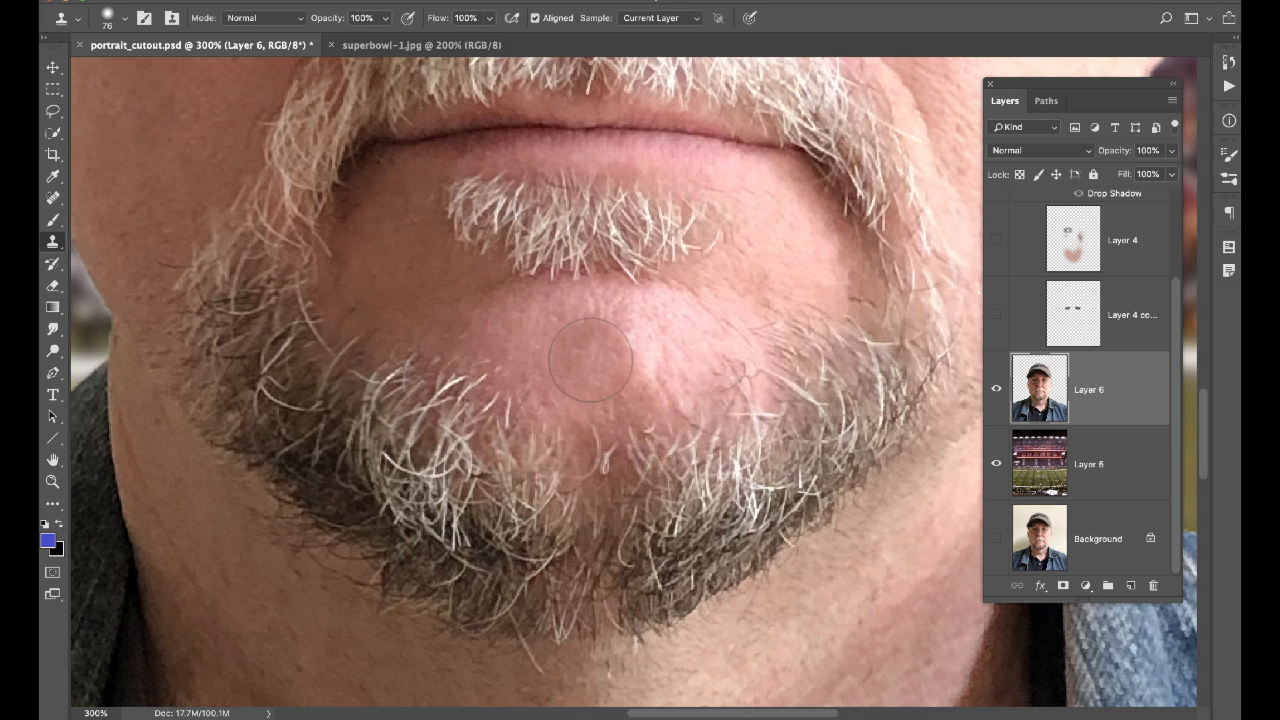
pyautogui.click(584, 329)
pyautogui.click(603, 347)
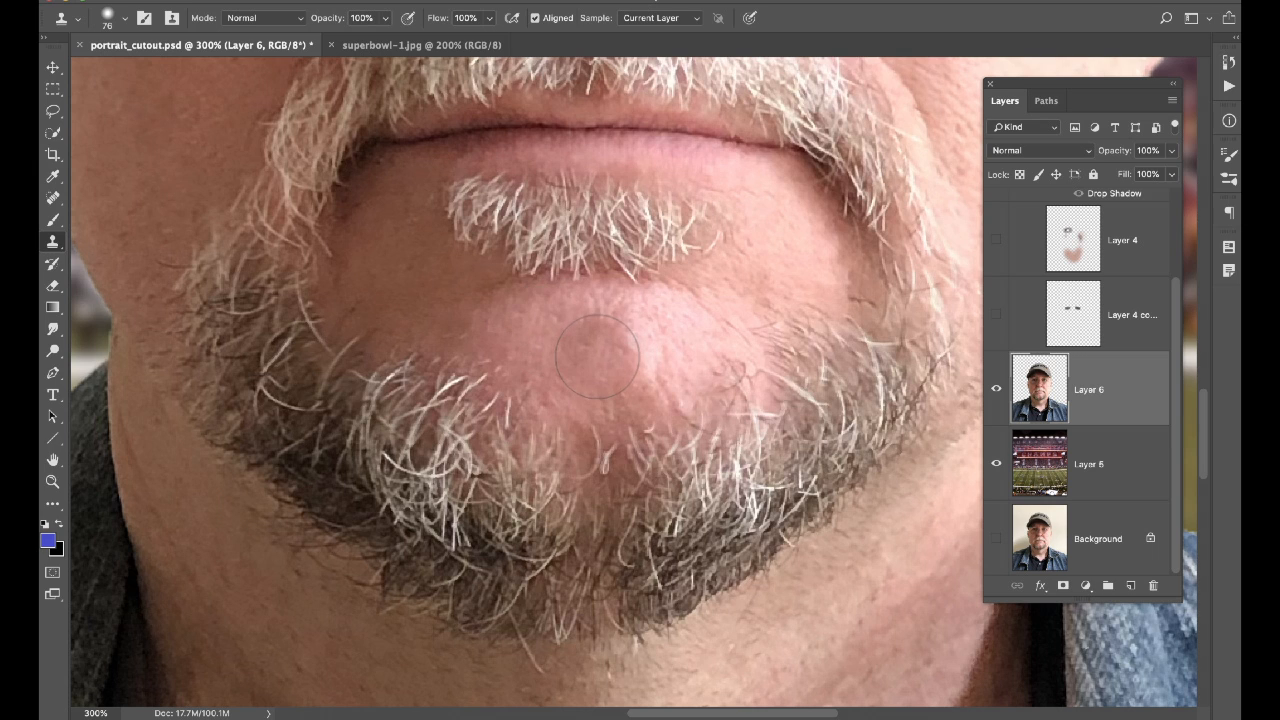
pyautogui.press('super+z')
# Lower Clone Stamp opacity to 60% and re-clone skin over the chin bump and highlight.
pyautogui.click(384, 20)
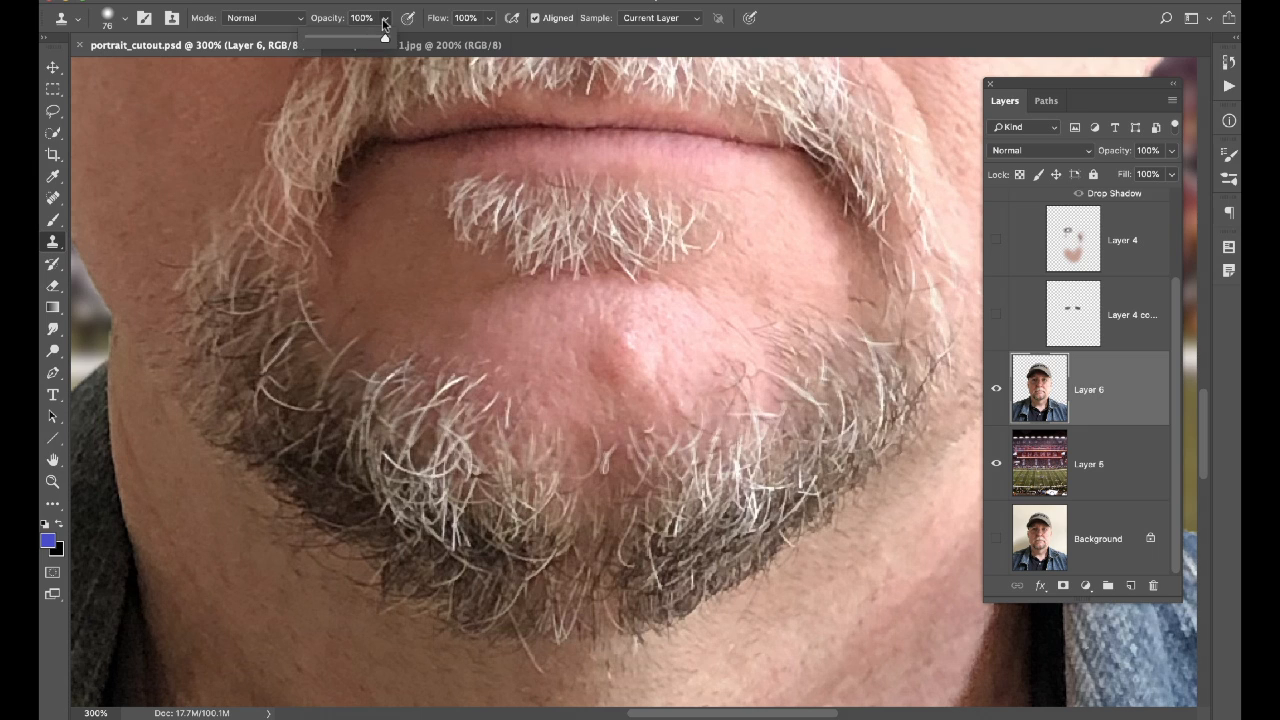
pyautogui.moveTo(379, 37); pyautogui.dragTo(347, 42)
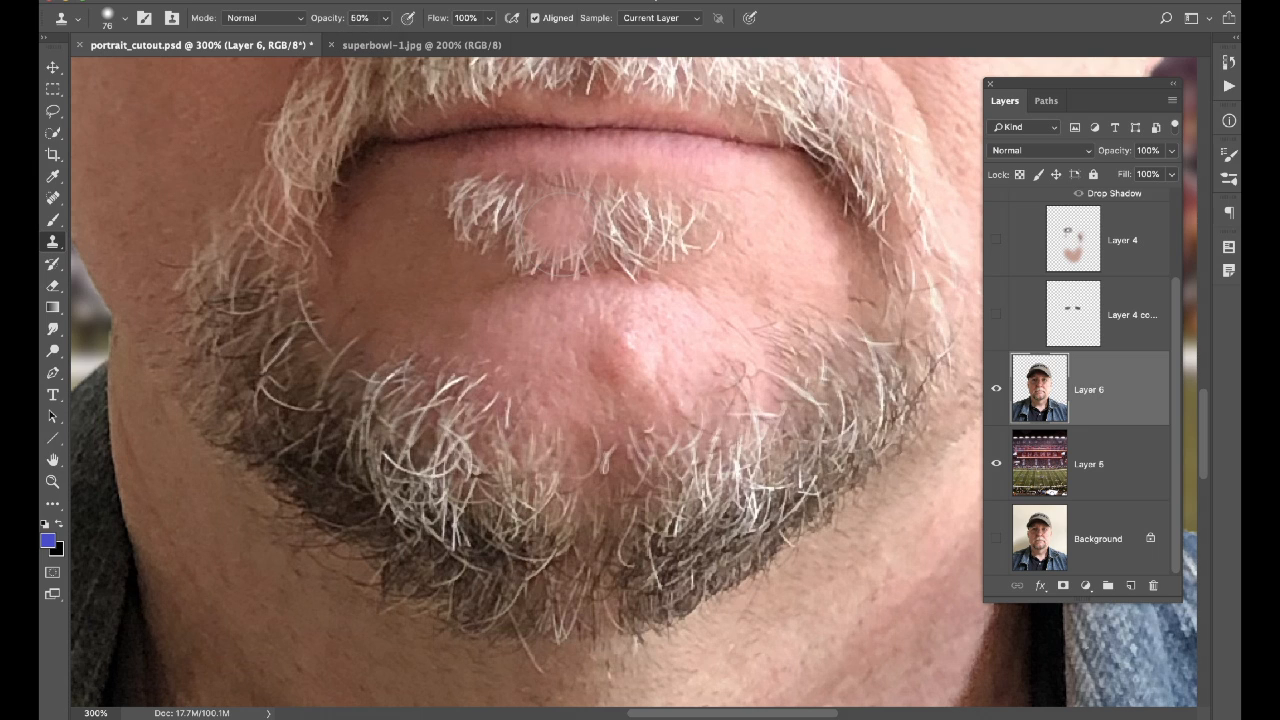
pyautogui.keyDown('alt'); pyautogui.click(546, 336); pyautogui.keyUp('alt')
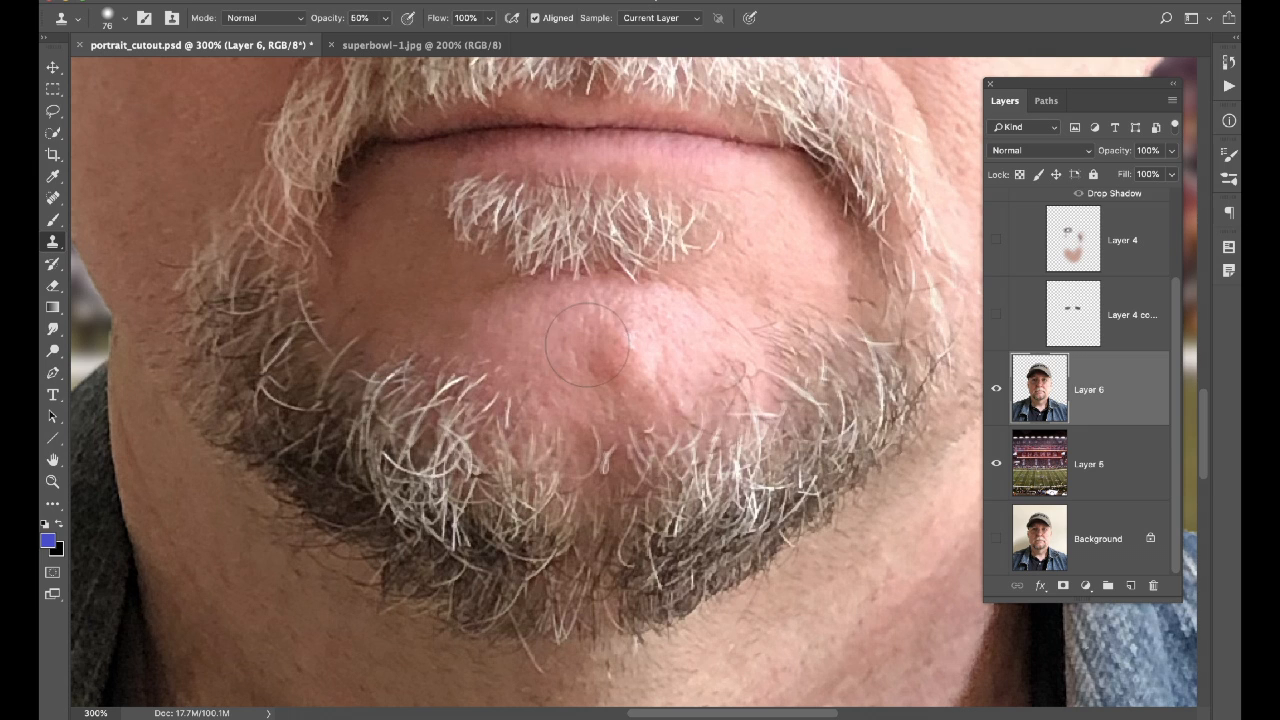
pyautogui.moveTo(588, 344); pyautogui.dragTo(603, 349)
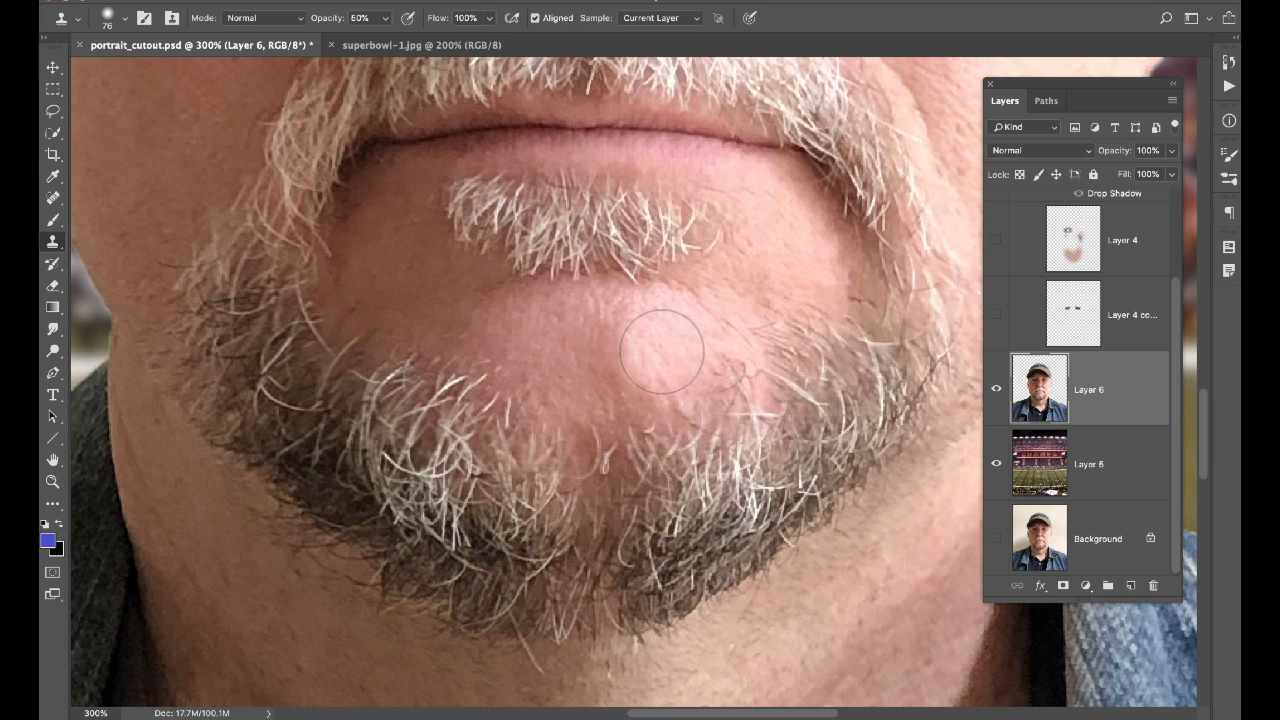
pyautogui.keyDown('alt'); pyautogui.click(557, 328); pyautogui.keyUp('alt')
pyautogui.moveTo(647, 348); pyautogui.dragTo(678, 302)
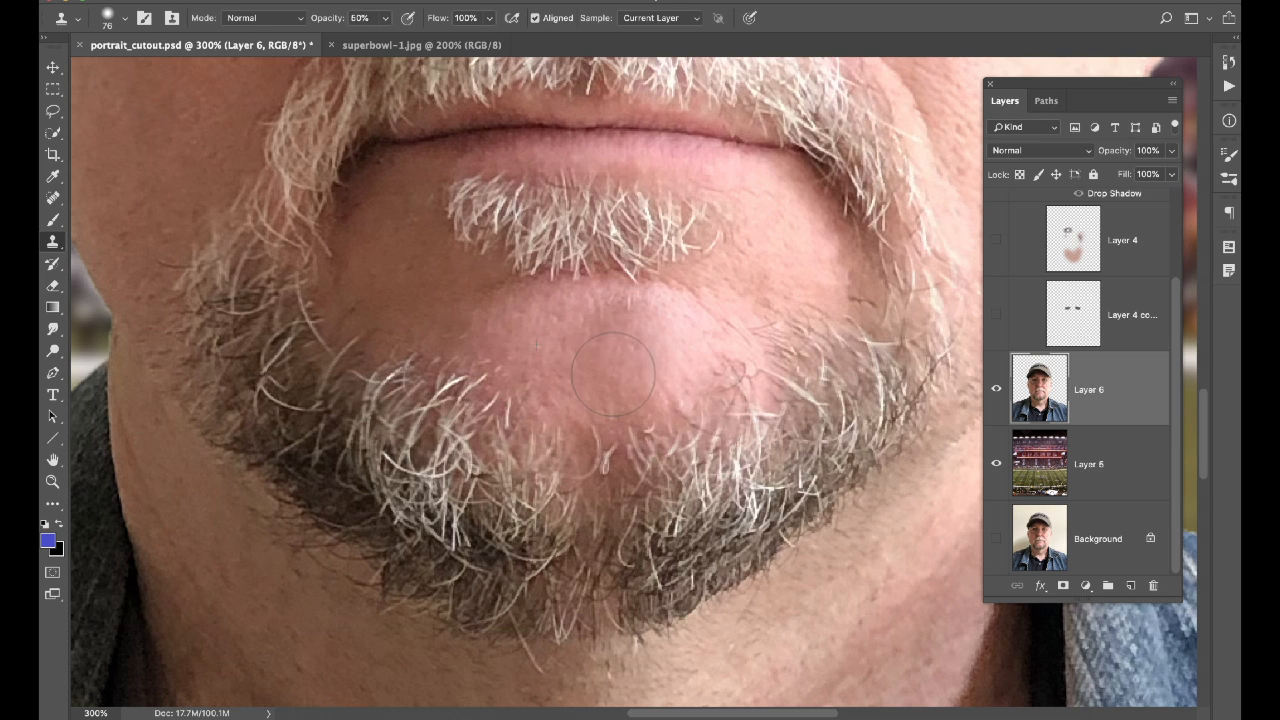
pyautogui.press('super+z')
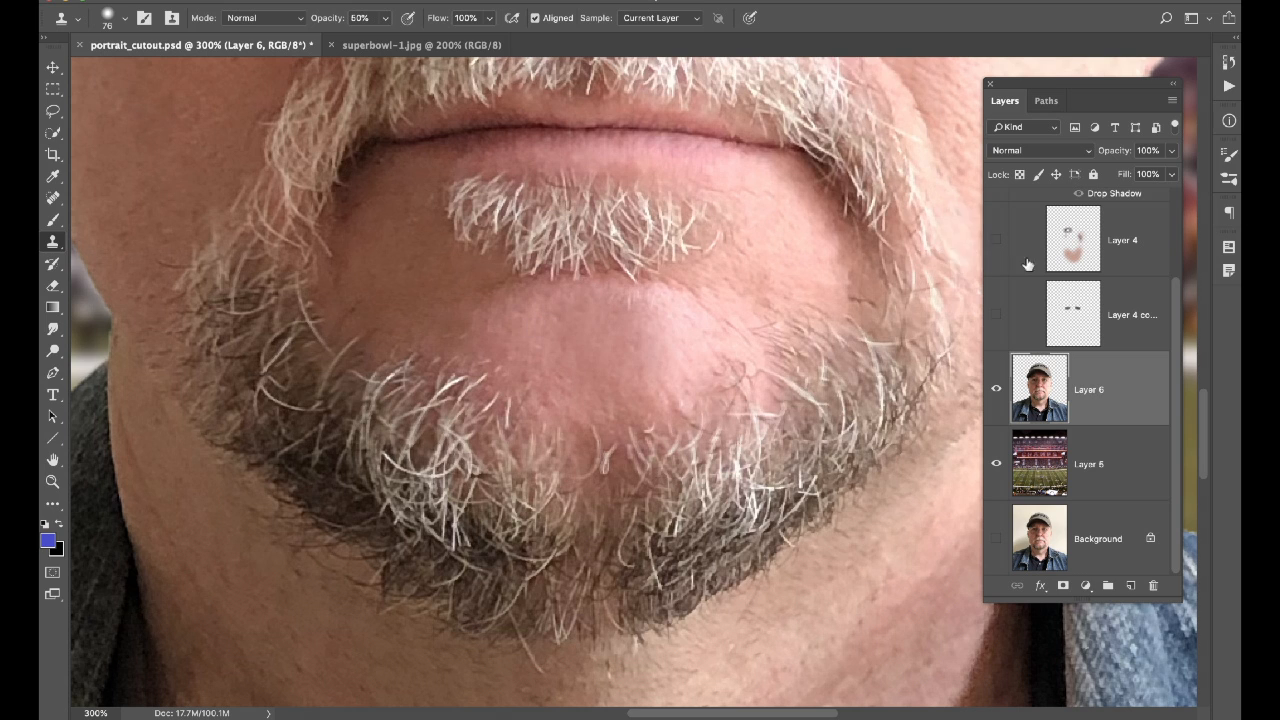
# Zoom out to 66.7% and recentre the canvas to view the full retouched portrait over the stadium.
pyautogui.press('super+minus')
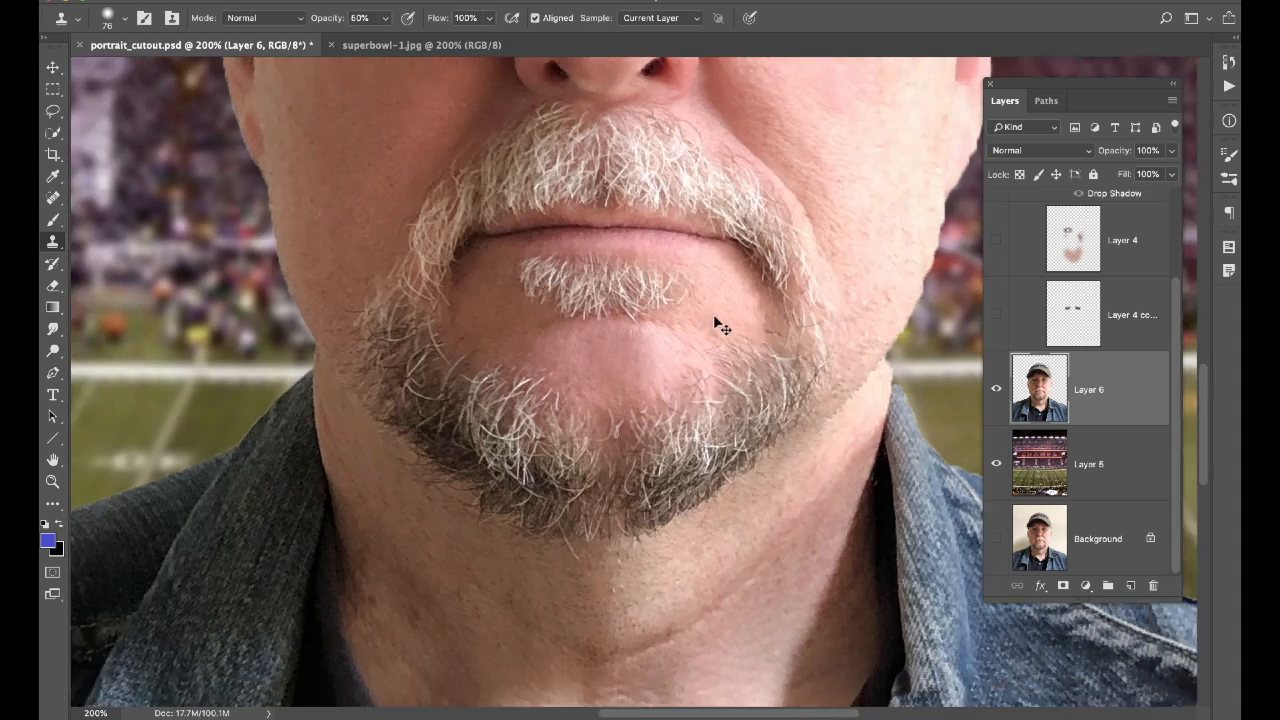
pyautogui.press('super+minus')
pyautogui.press('super+minus')
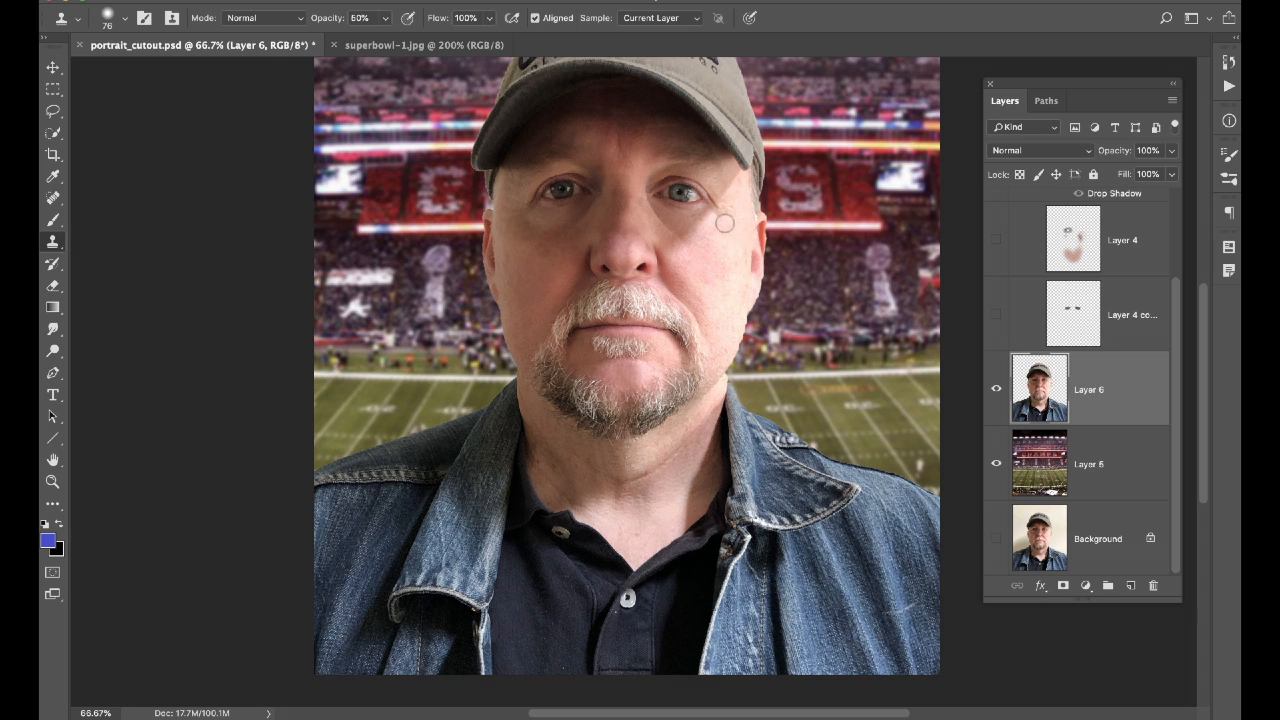
pyautogui.moveTo(671, 220); pyautogui.dragTo(673, 247)
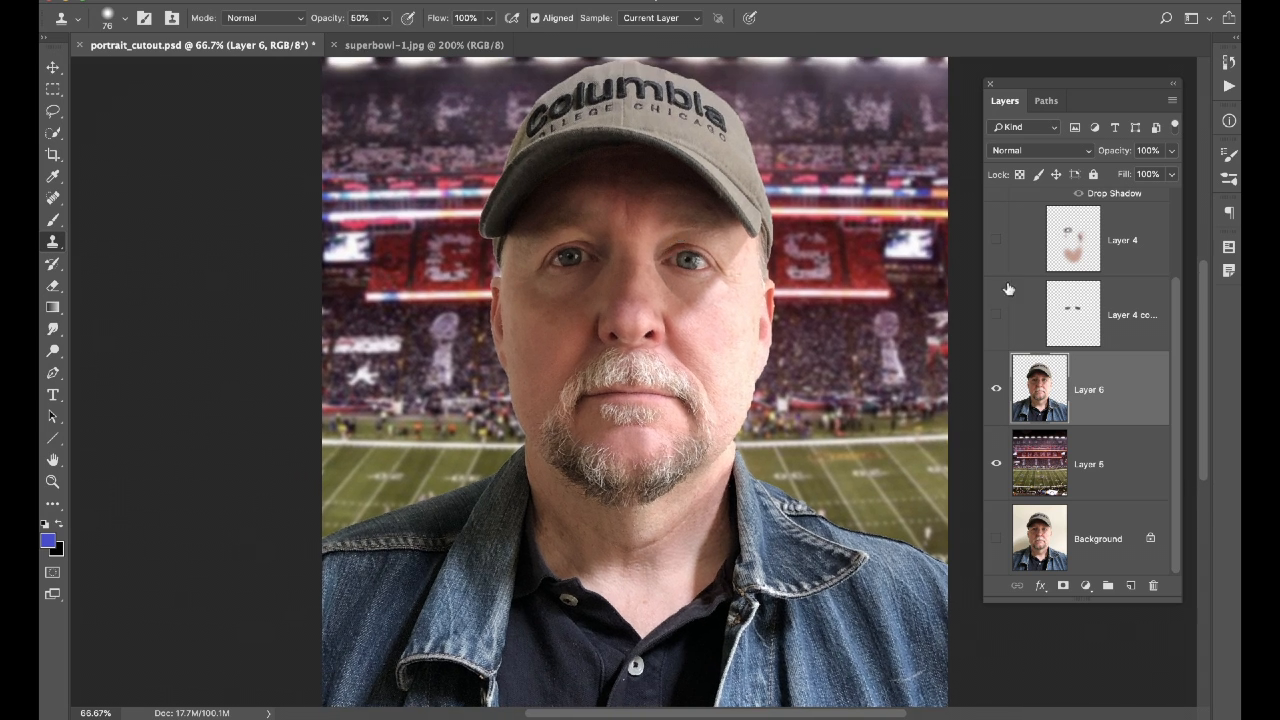